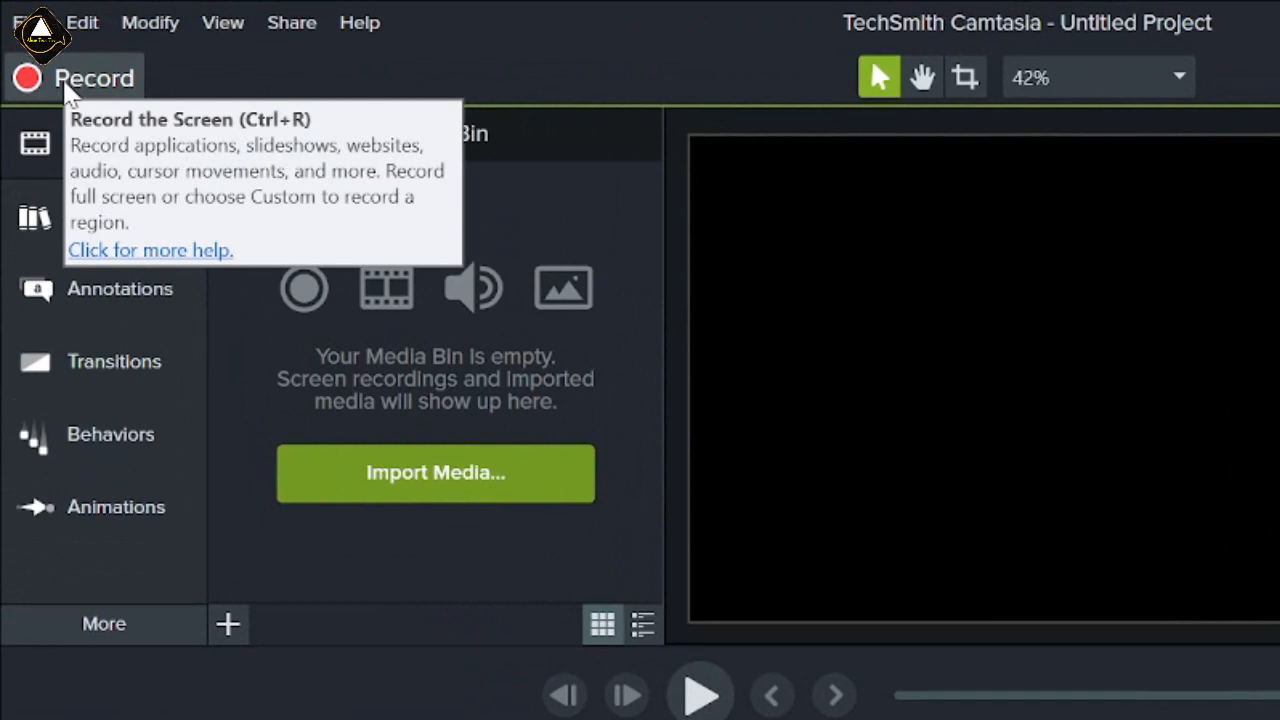
- Start a new screen recording session and move the recorder window to the middle of the desktop
left_click(24, 22)
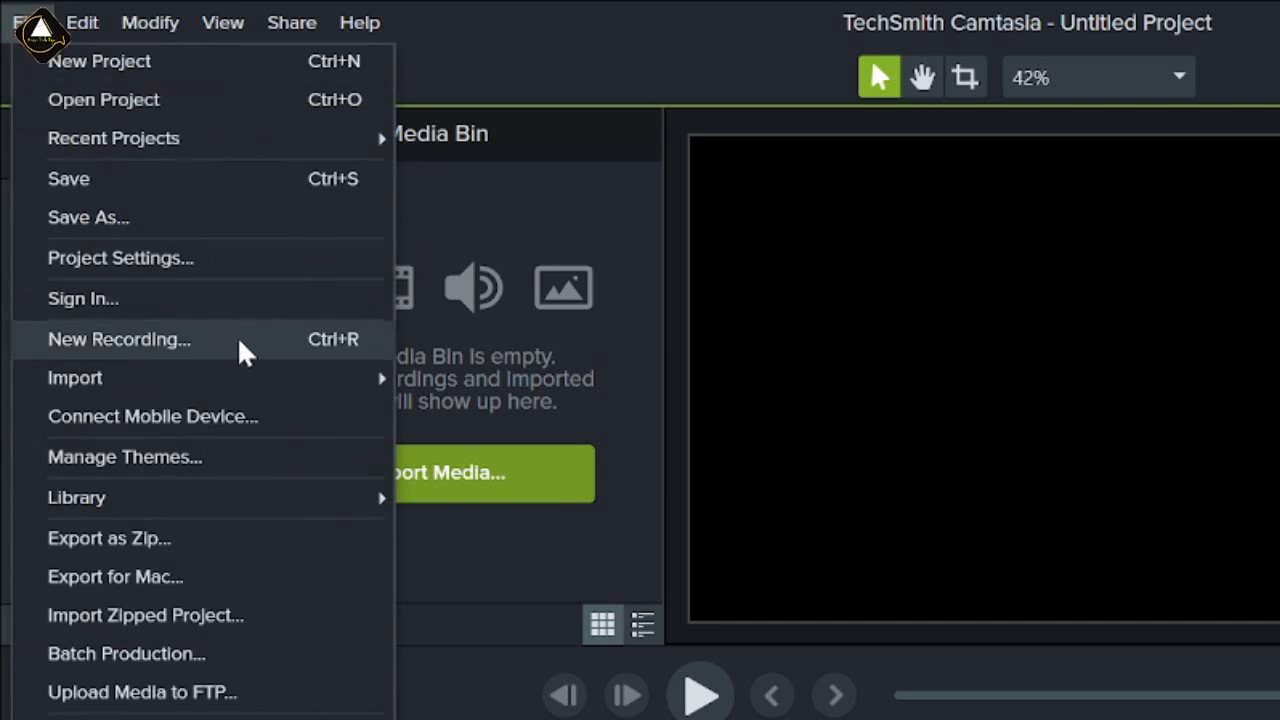
left_click(350, 340)
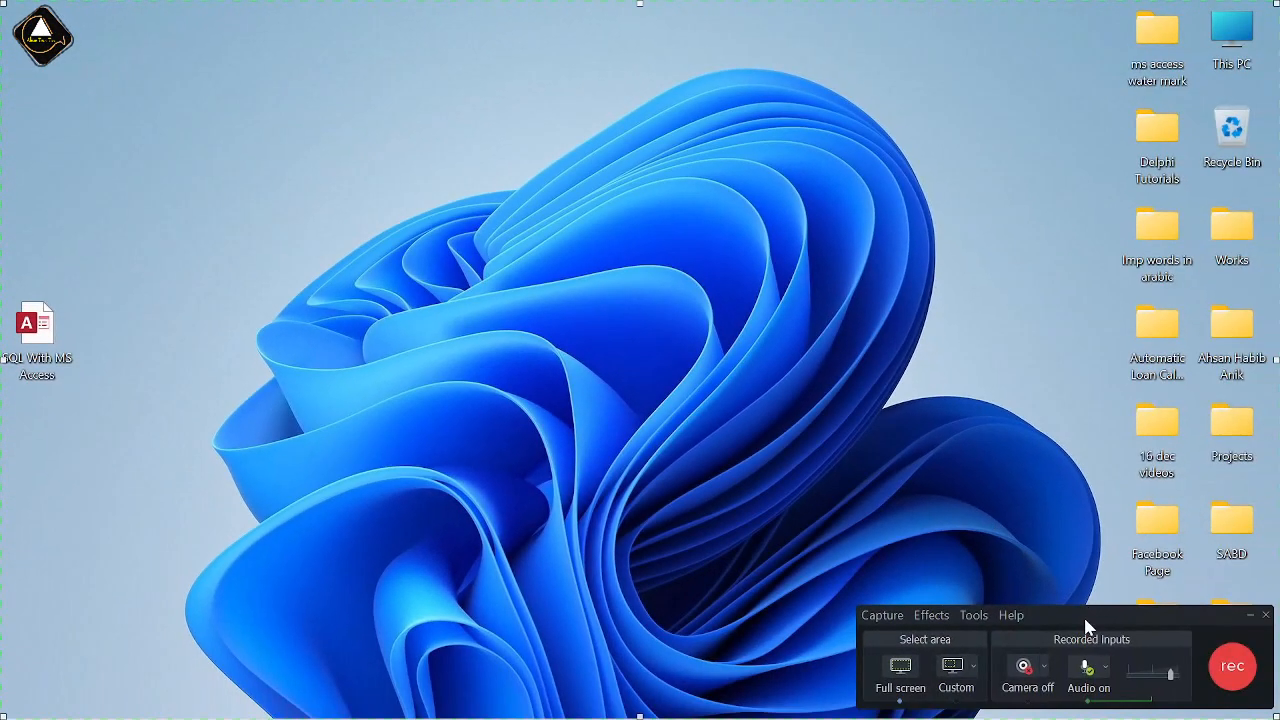
left_click_drag(1150, 655, 633, 319)
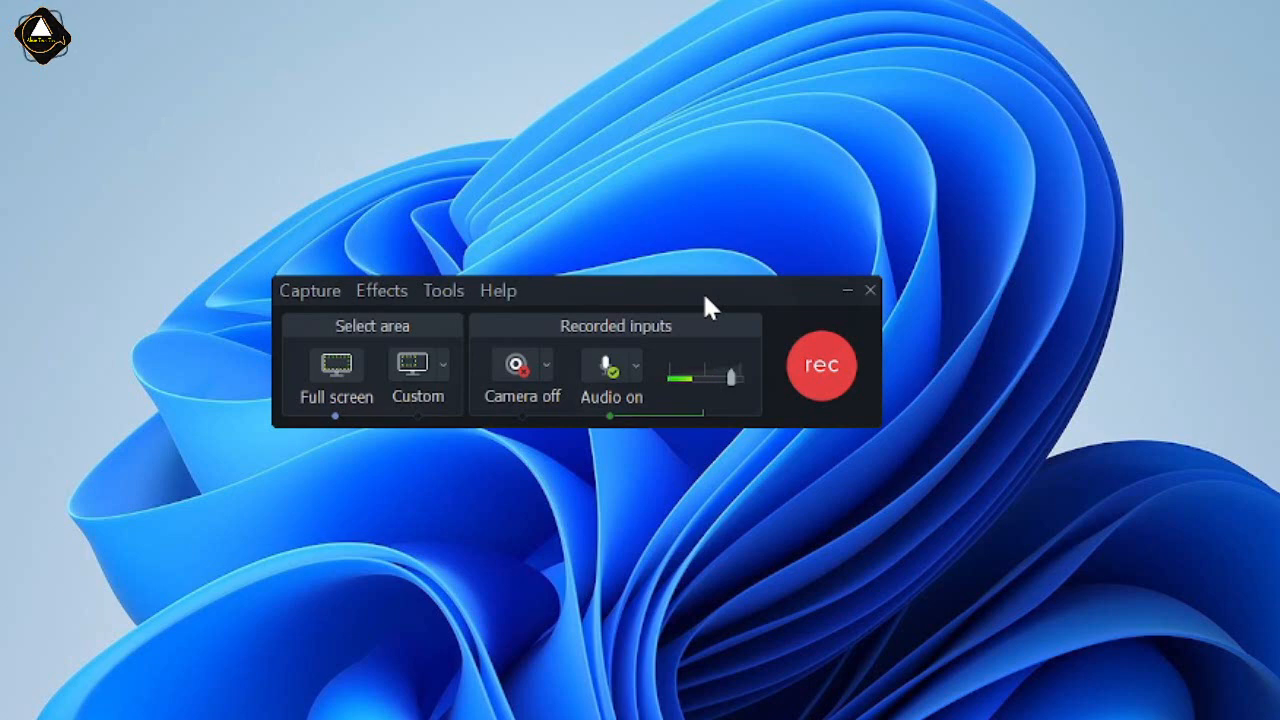
- Set the recording area to the custom widescreen size 1080p HD (1920x1080)
left_click(346, 382)
left_click(443, 368)
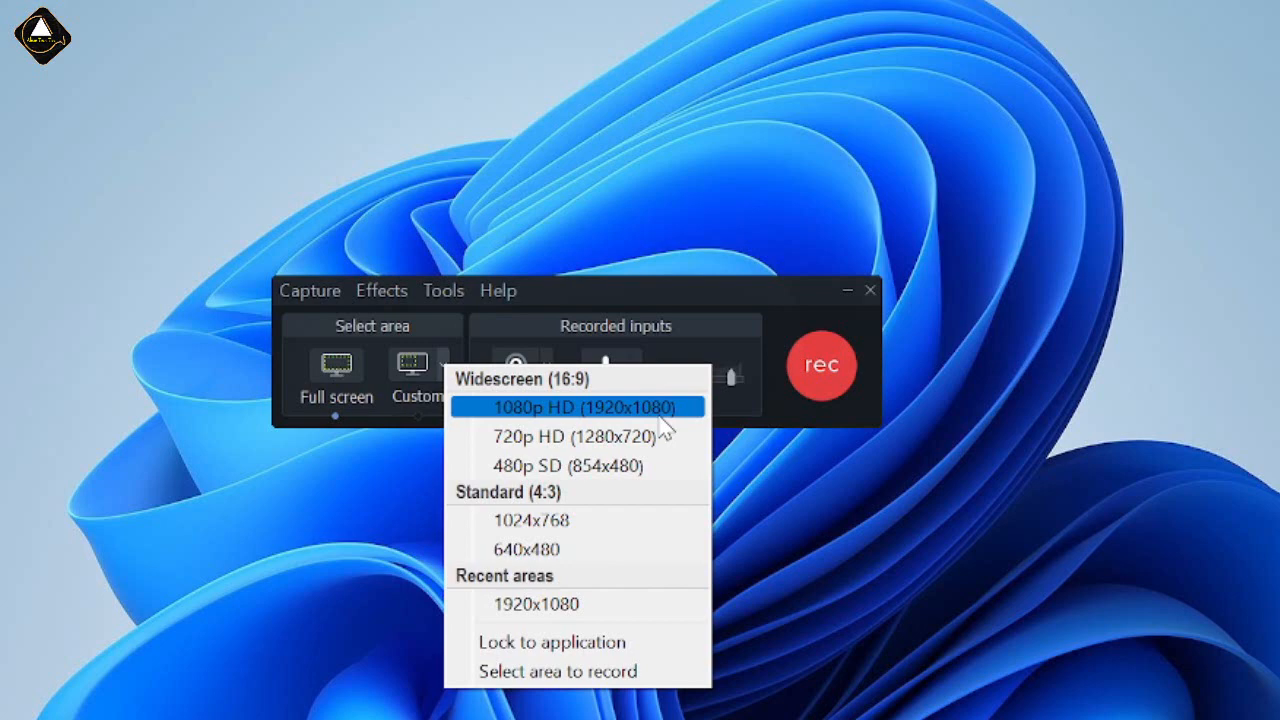
left_click(581, 413)
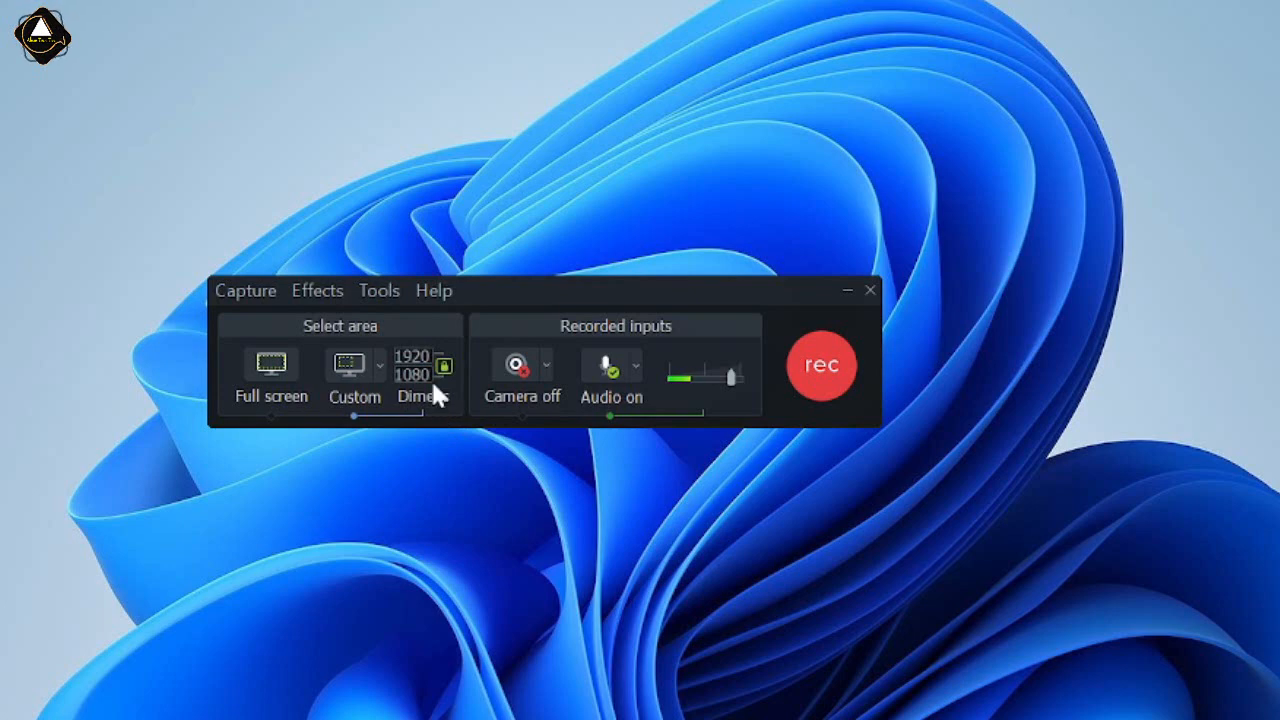
- Try to turn on the camera, and choose Microphone Array (Realtek High Definition Audio) as the recorded audio source
mouse_move(514, 375)
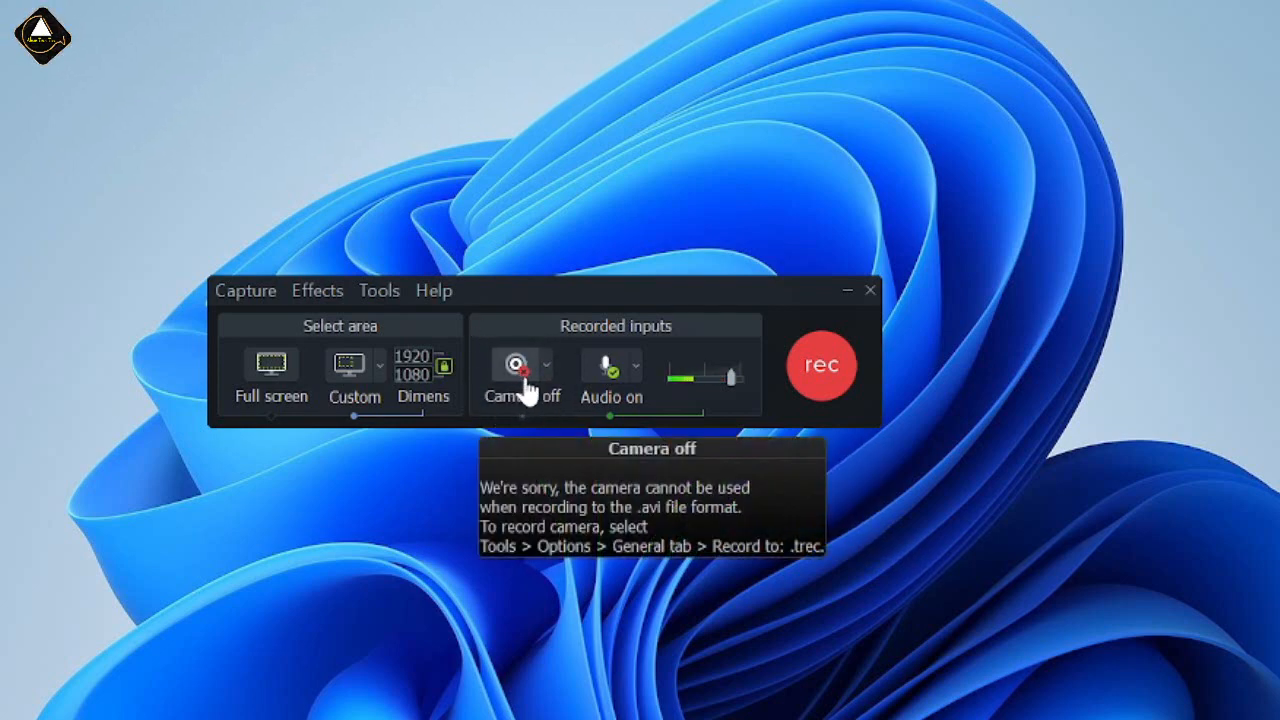
left_click(518, 368)
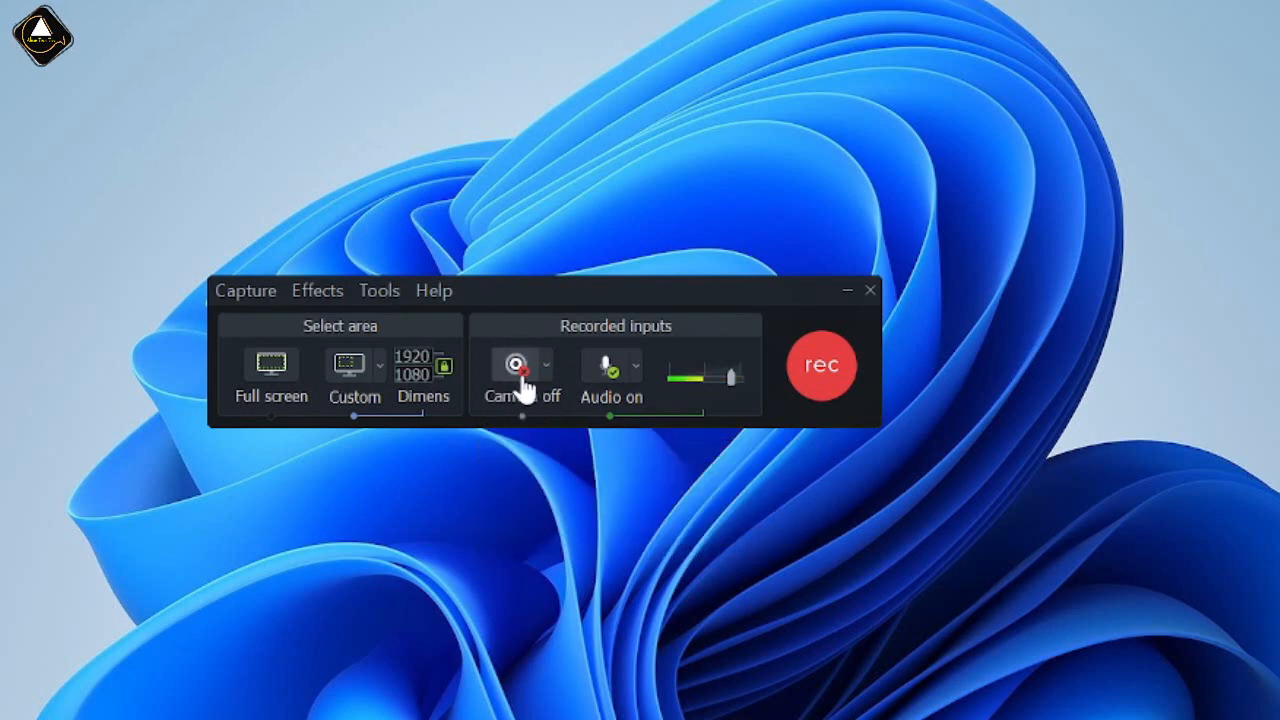
left_click(640, 376)
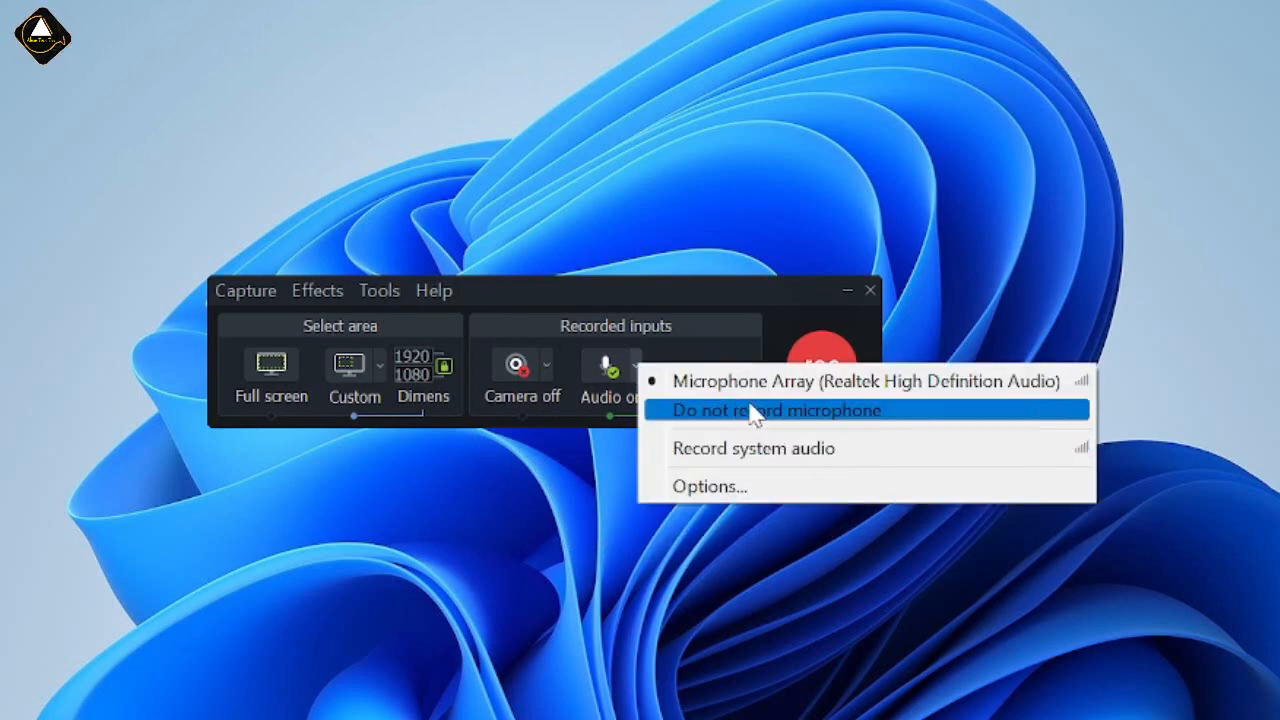
left_click(813, 382)
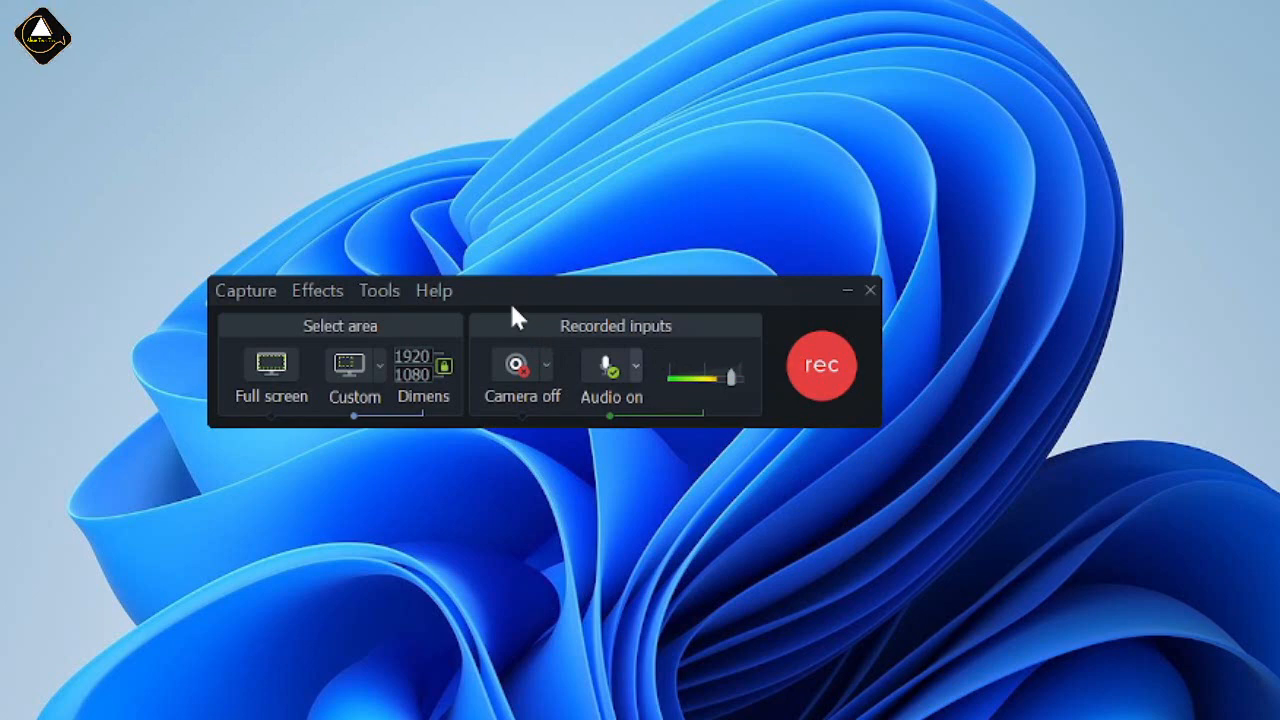
- Review the recorder's effects commands and the annotation, sound and cursor settings in Effects Options, then close the dialog
left_click(246, 294)
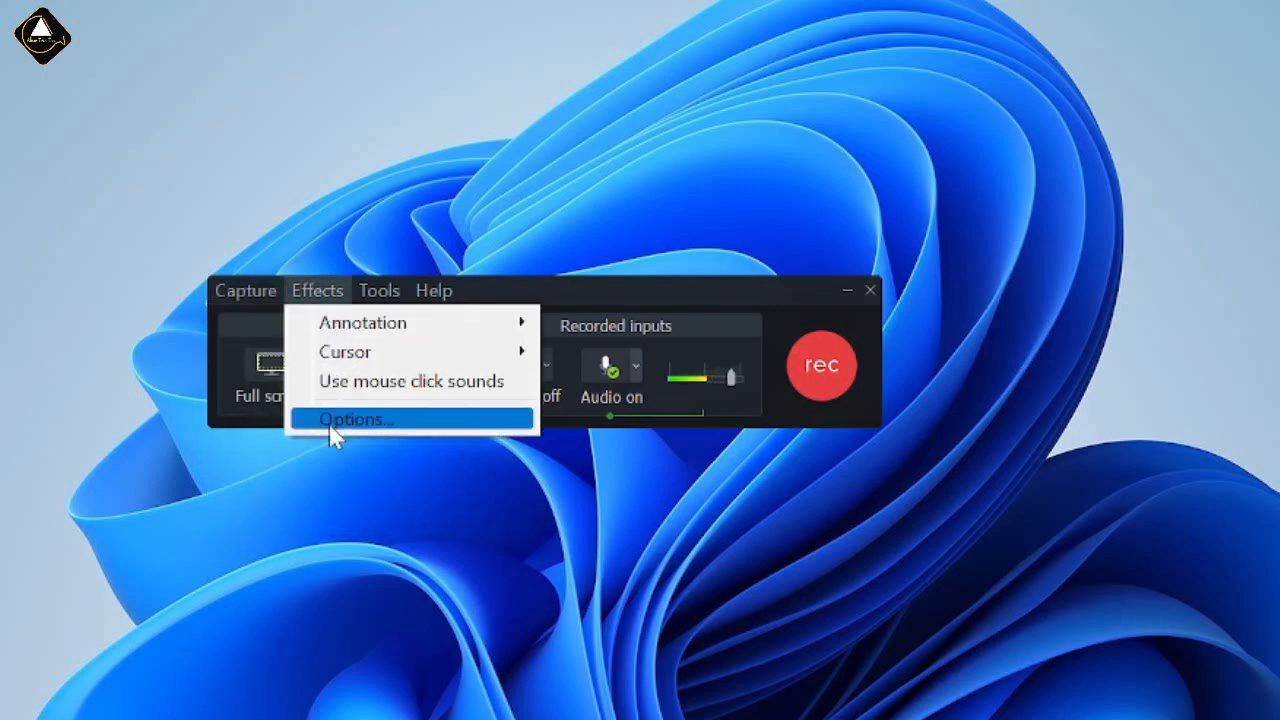
mouse_move(334, 305)
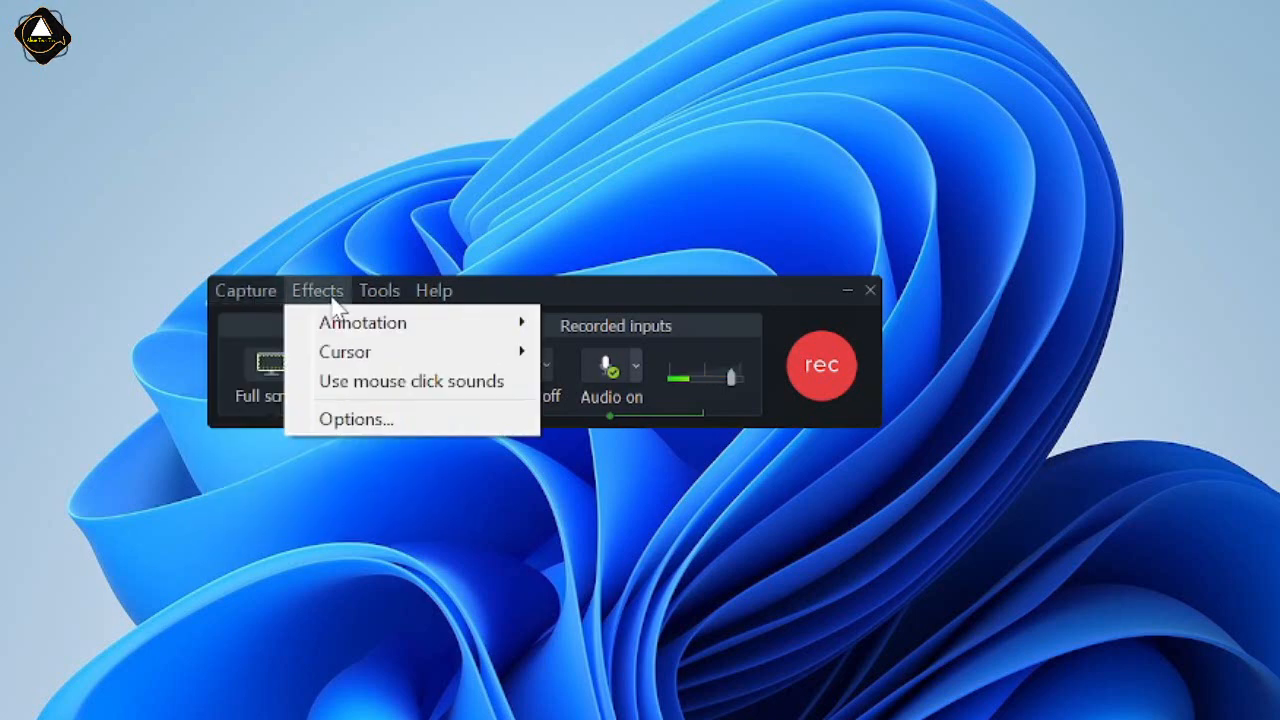
mouse_move(427, 334)
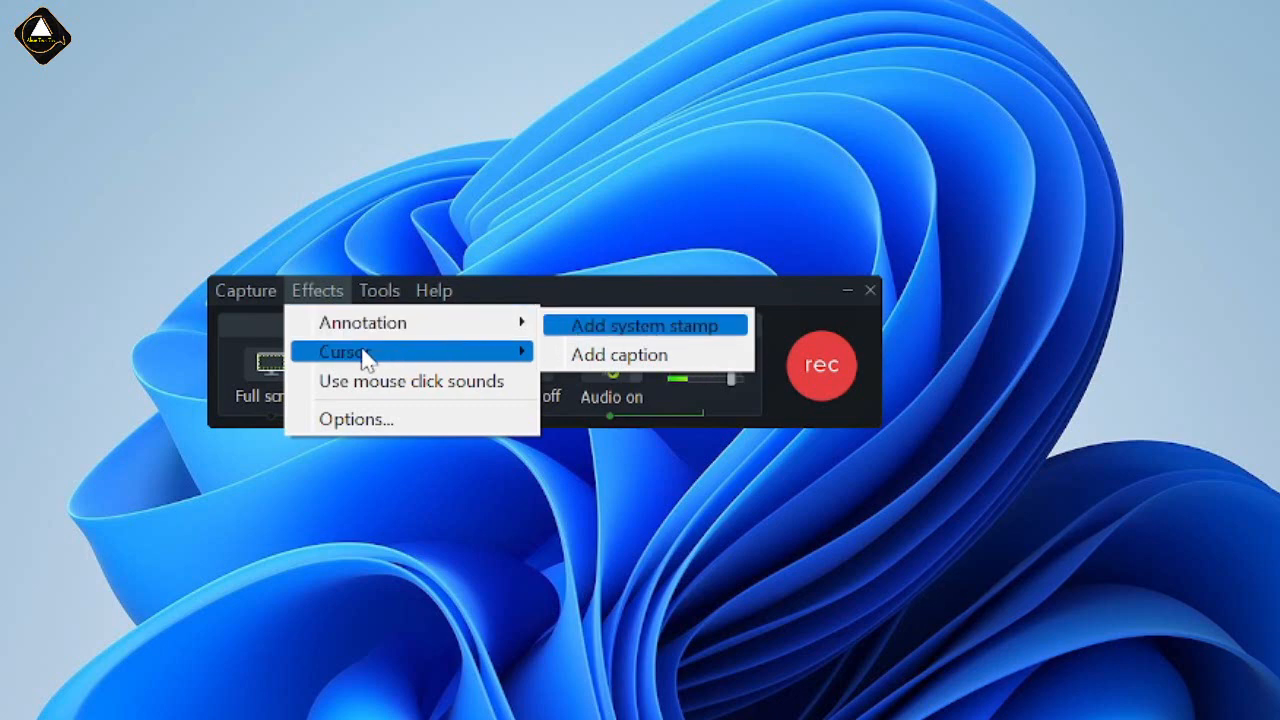
mouse_move(415, 362)
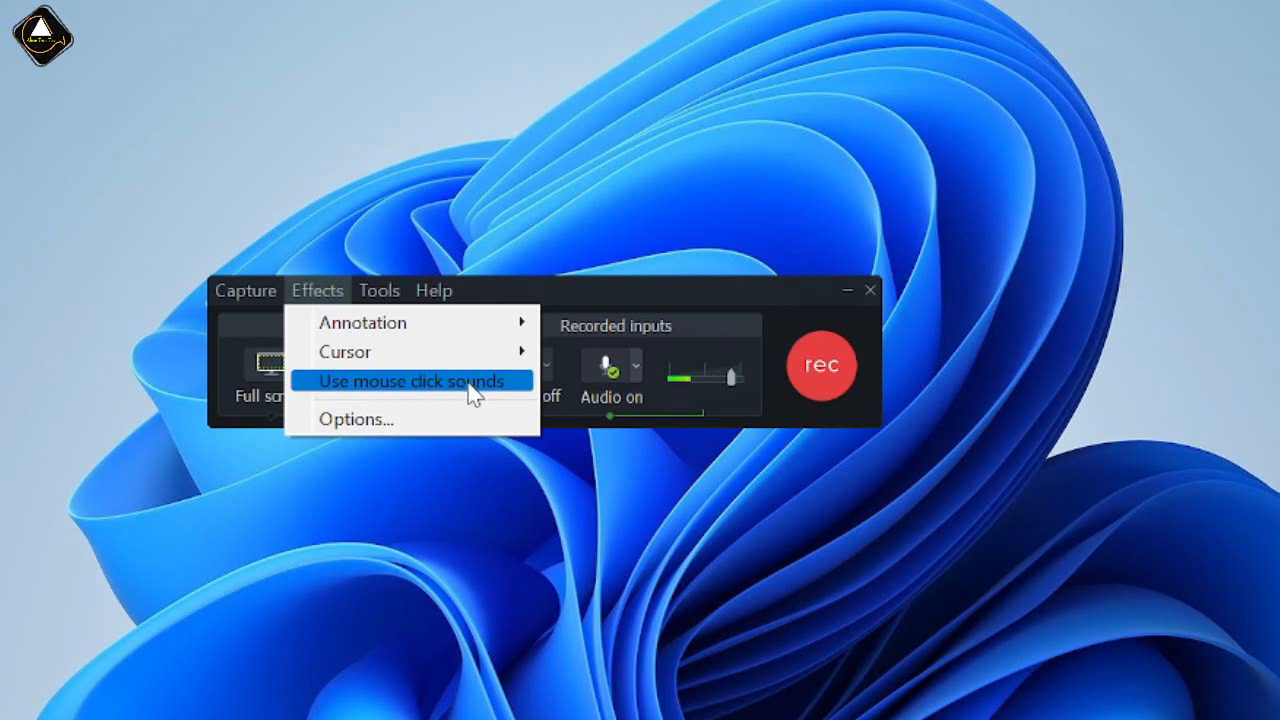
left_click(385, 422)
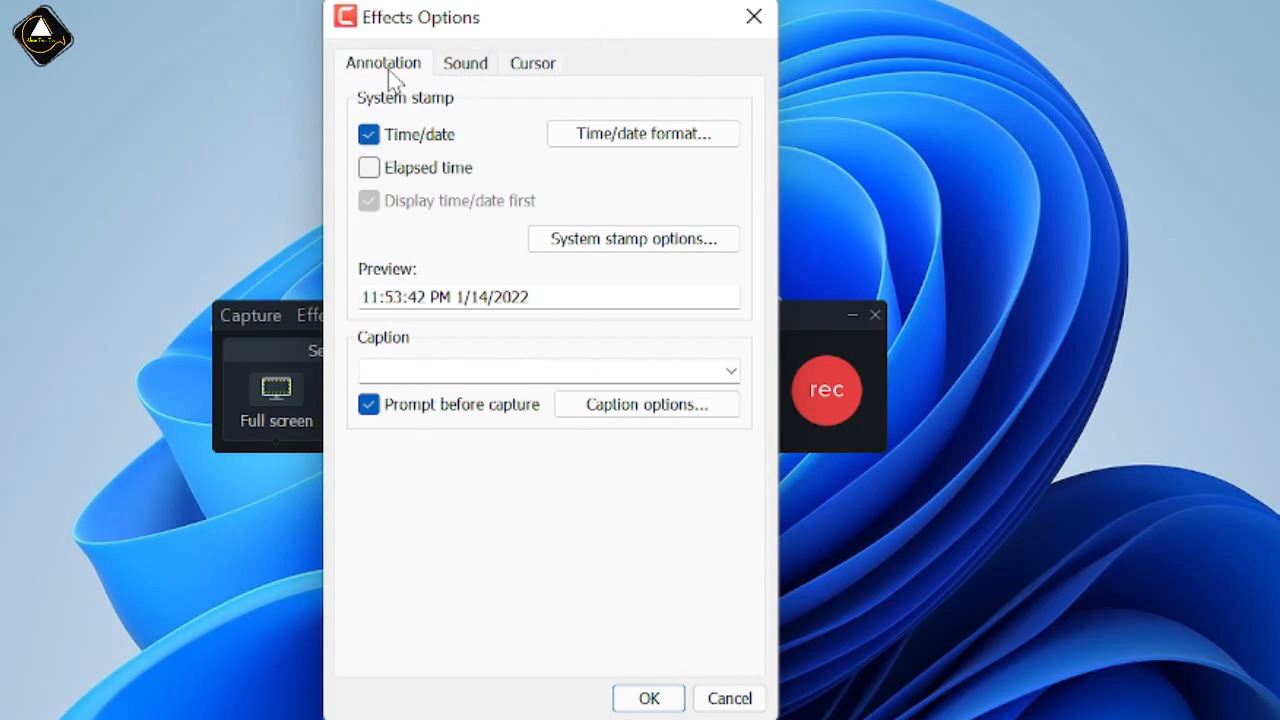
left_click(470, 75)
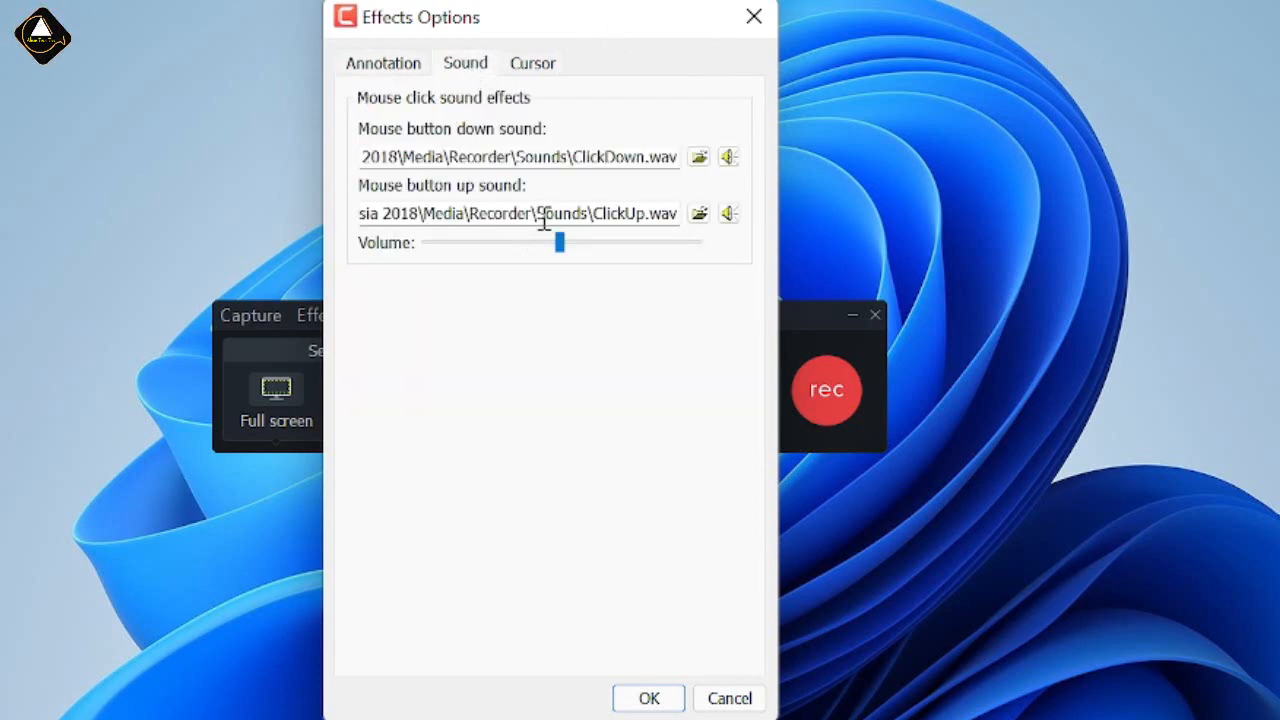
left_click(548, 72)
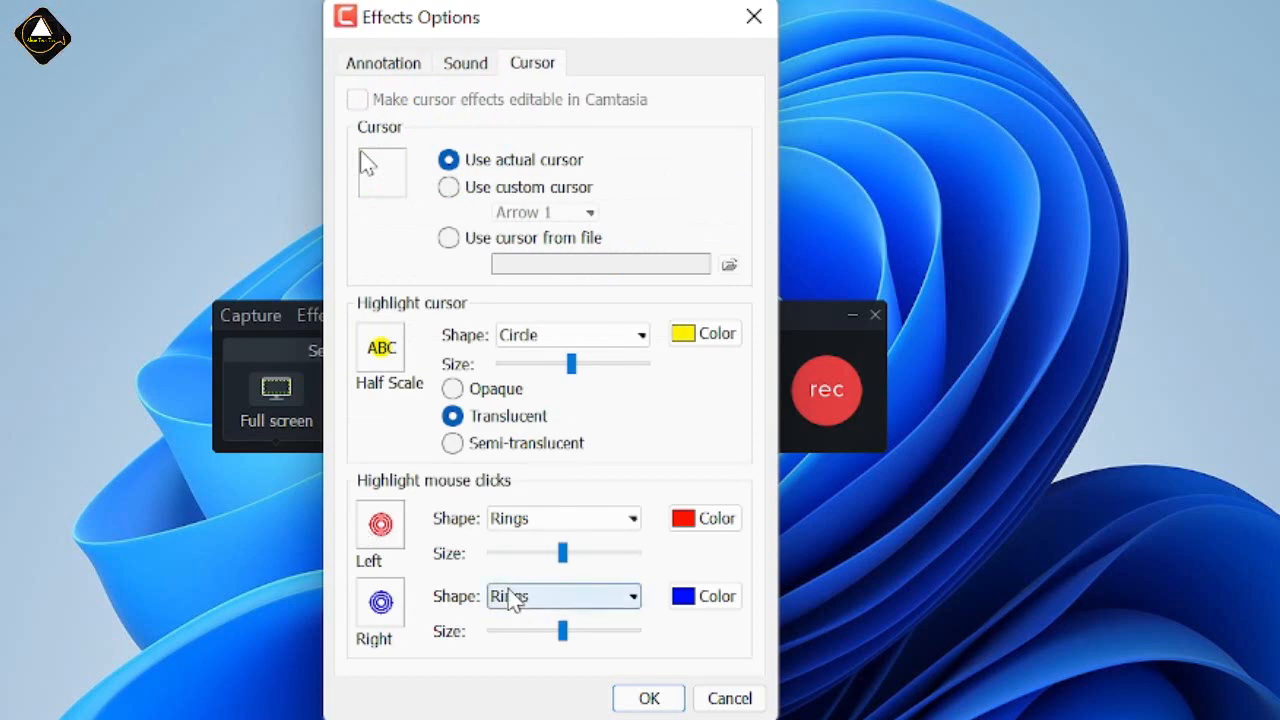
left_click(649, 698)
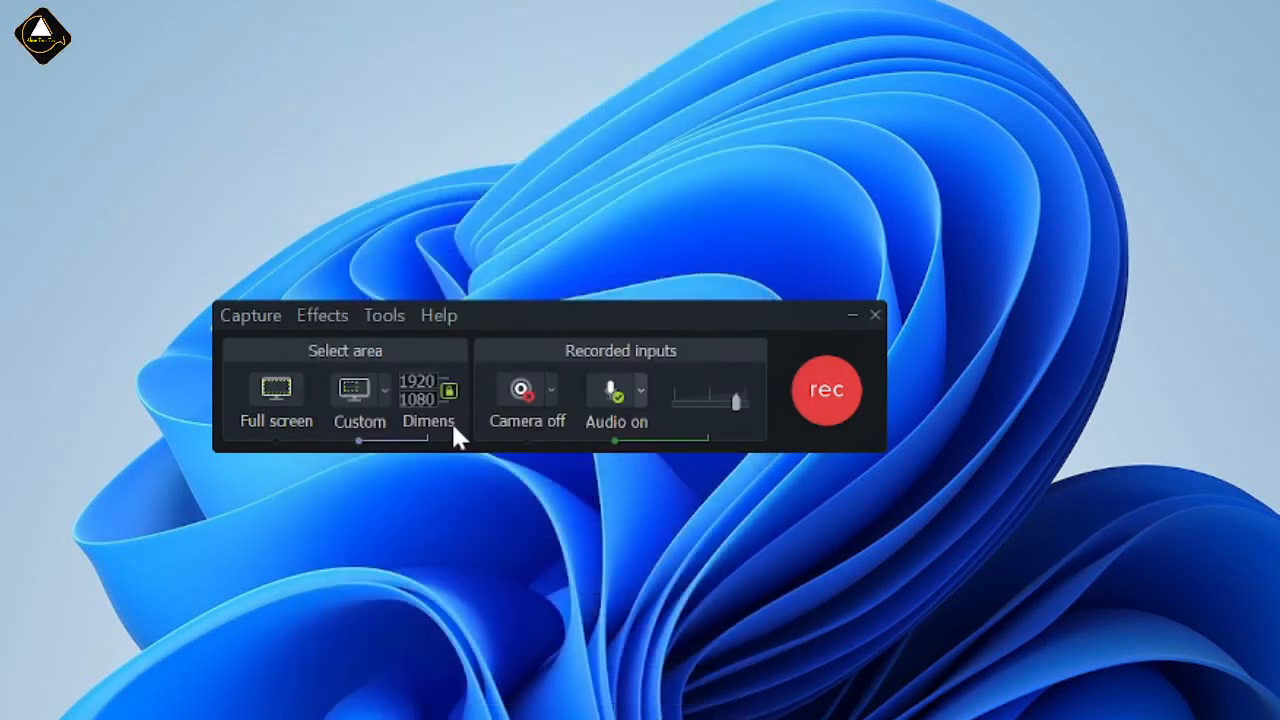
- Open the recorder's Tools Options and examine the file formats offered for saving recordings
left_click(396, 314)
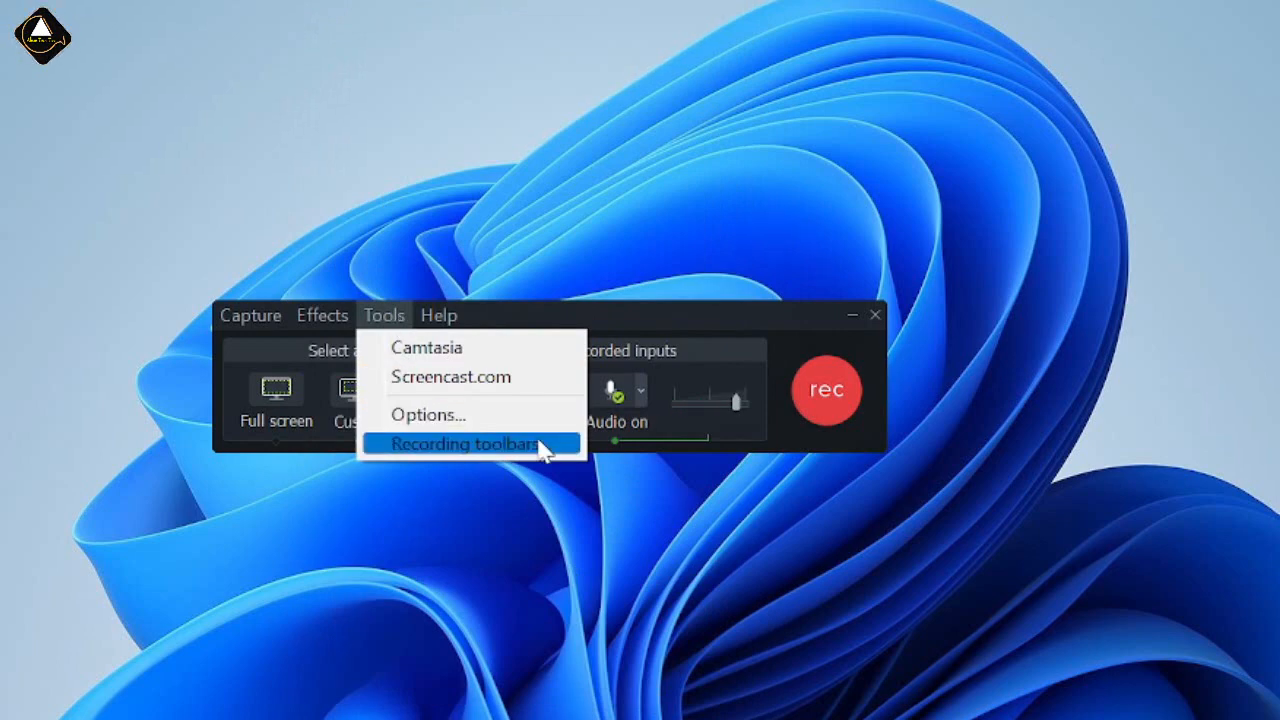
left_click(465, 414)
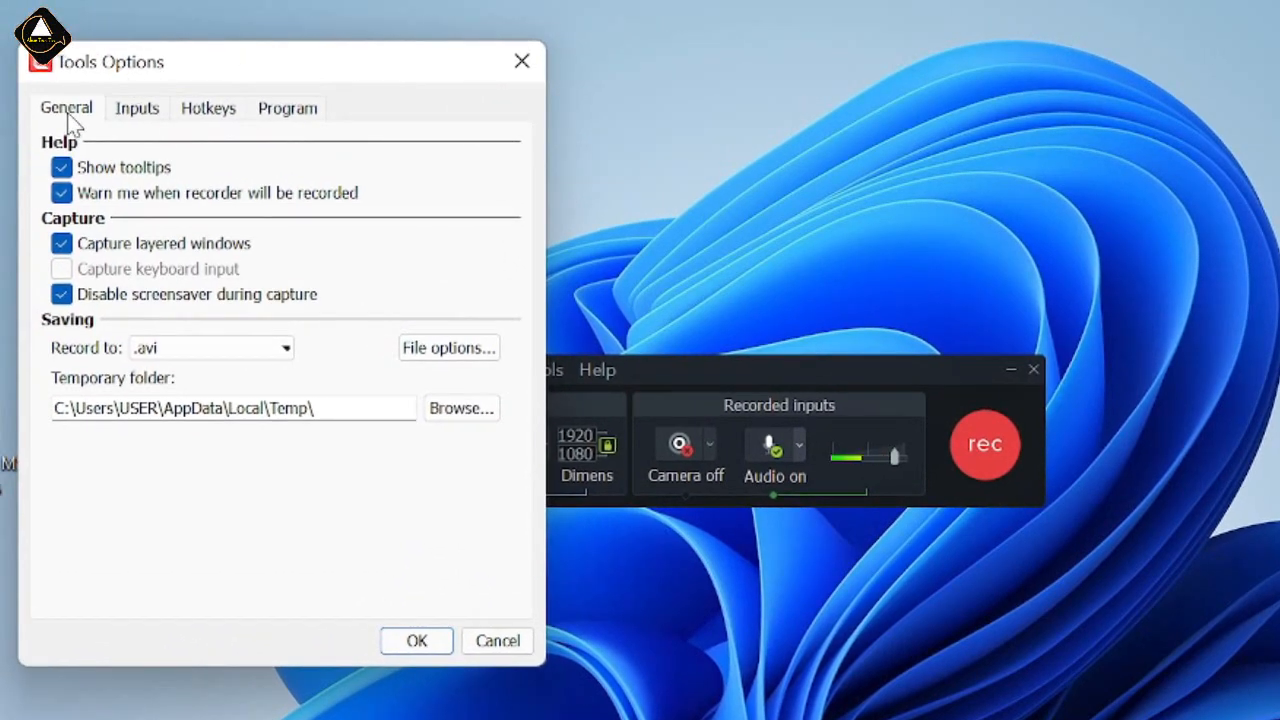
left_click(287, 350)
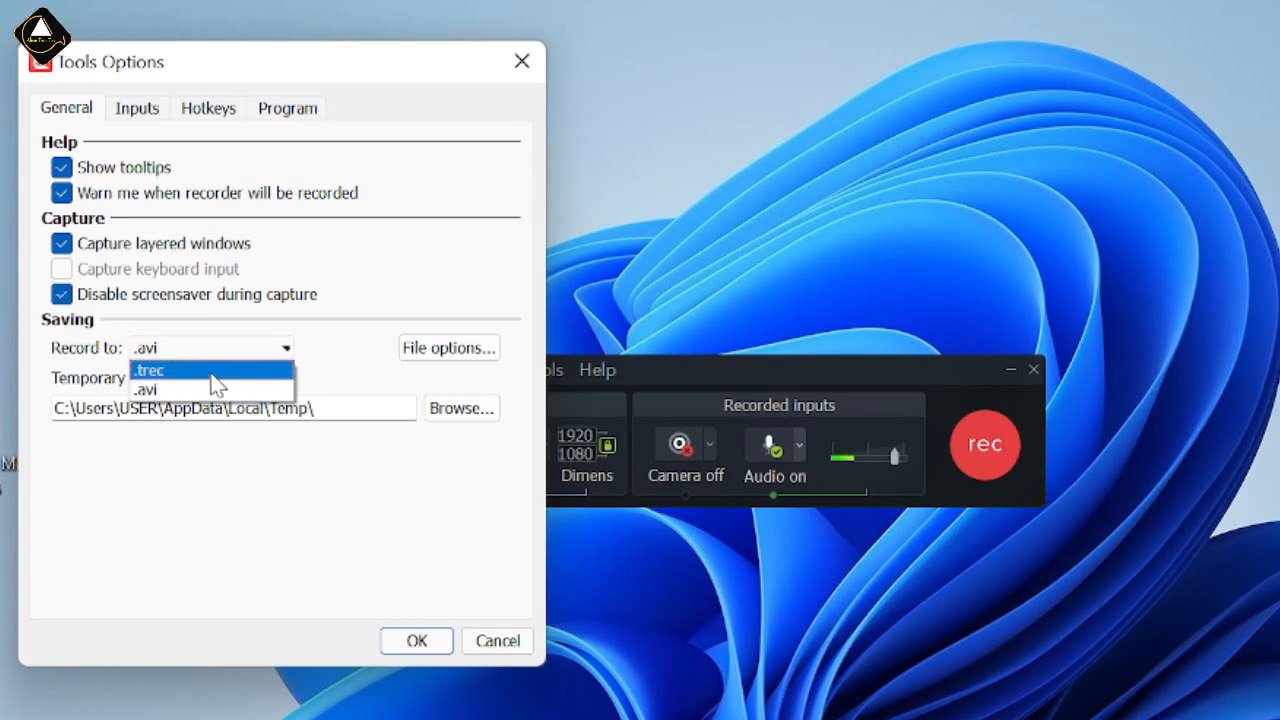
left_click(335, 360)
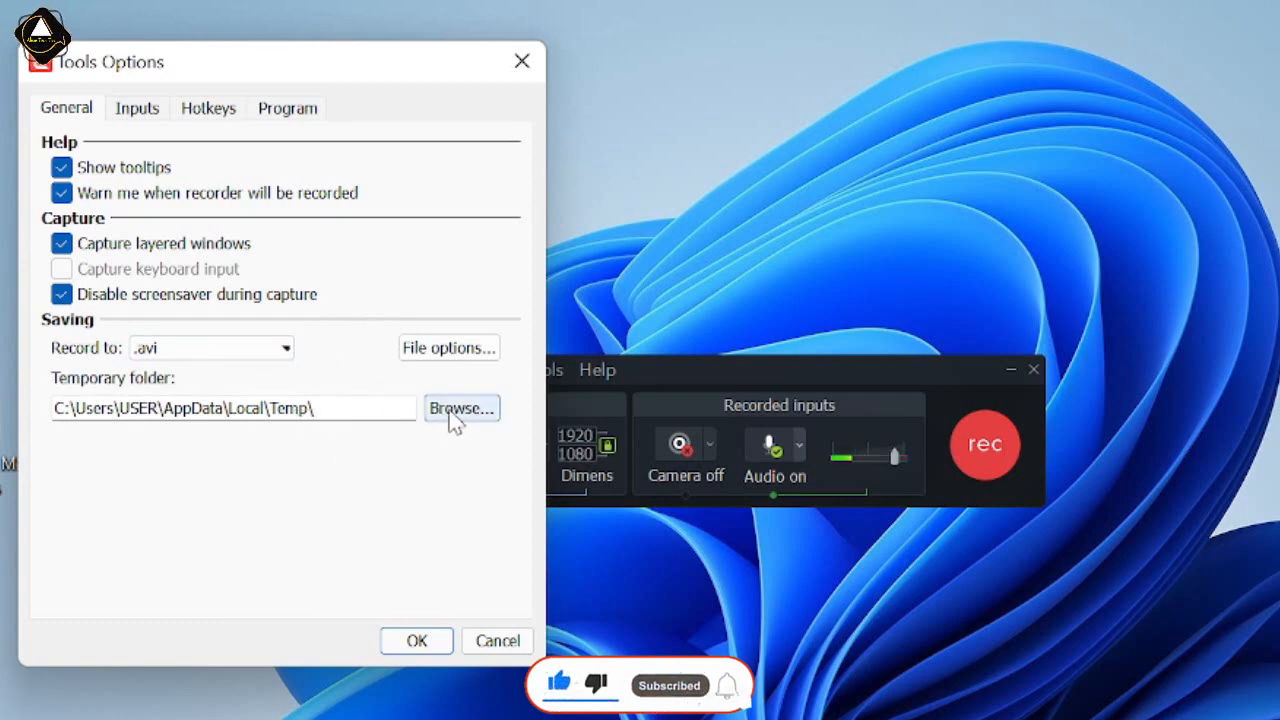
- Examine the available video compressors in the video settings for recording inputs, and close the compression setup
left_click(130, 108)
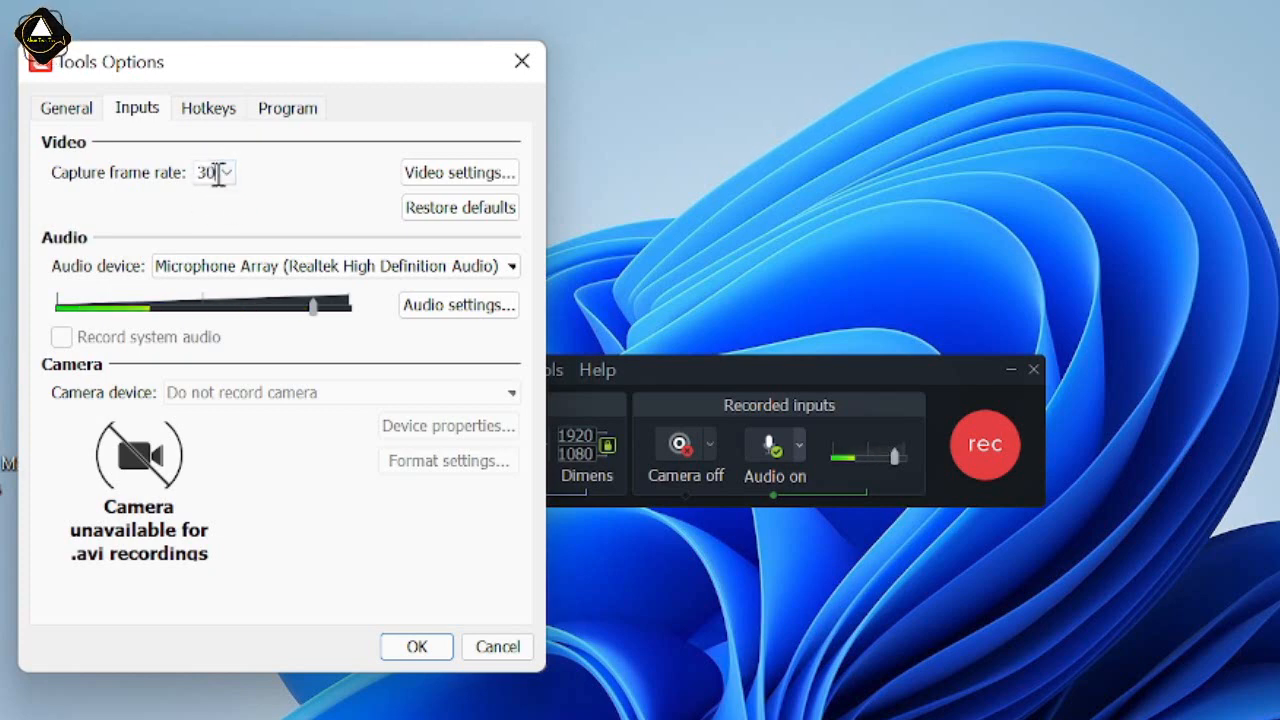
left_click(452, 176)
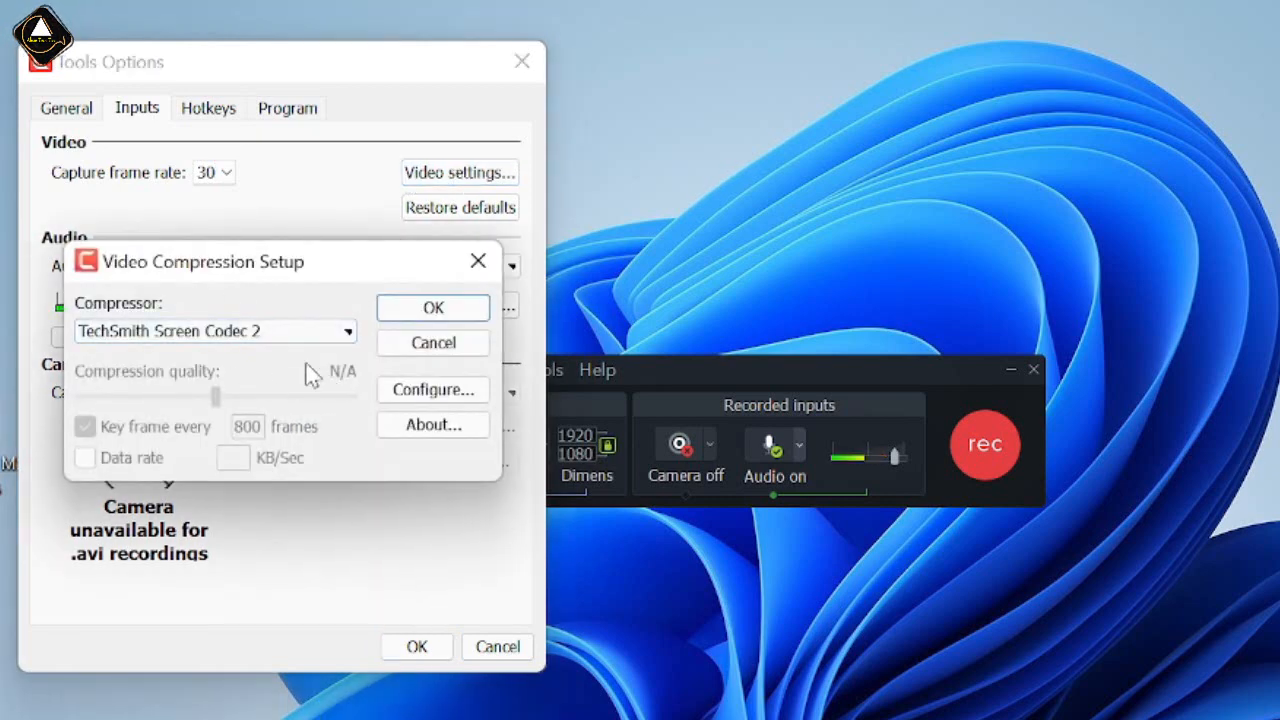
left_click(348, 331)
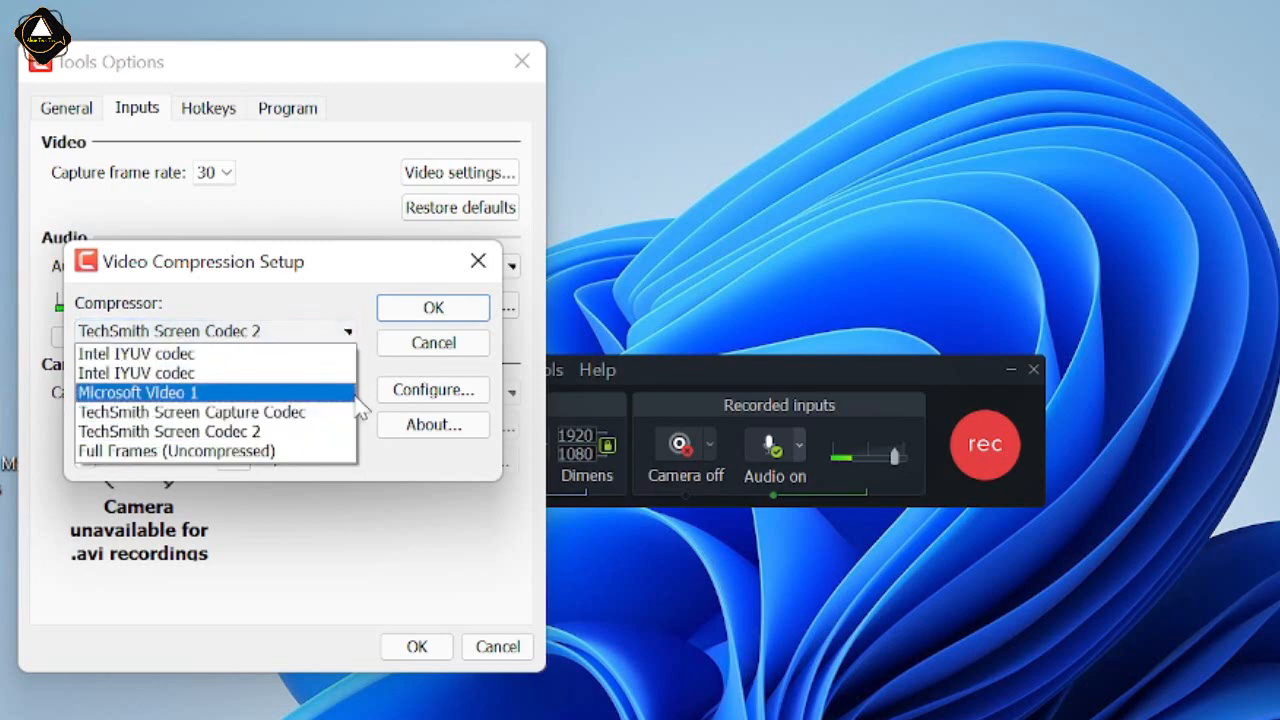
left_click(352, 327)
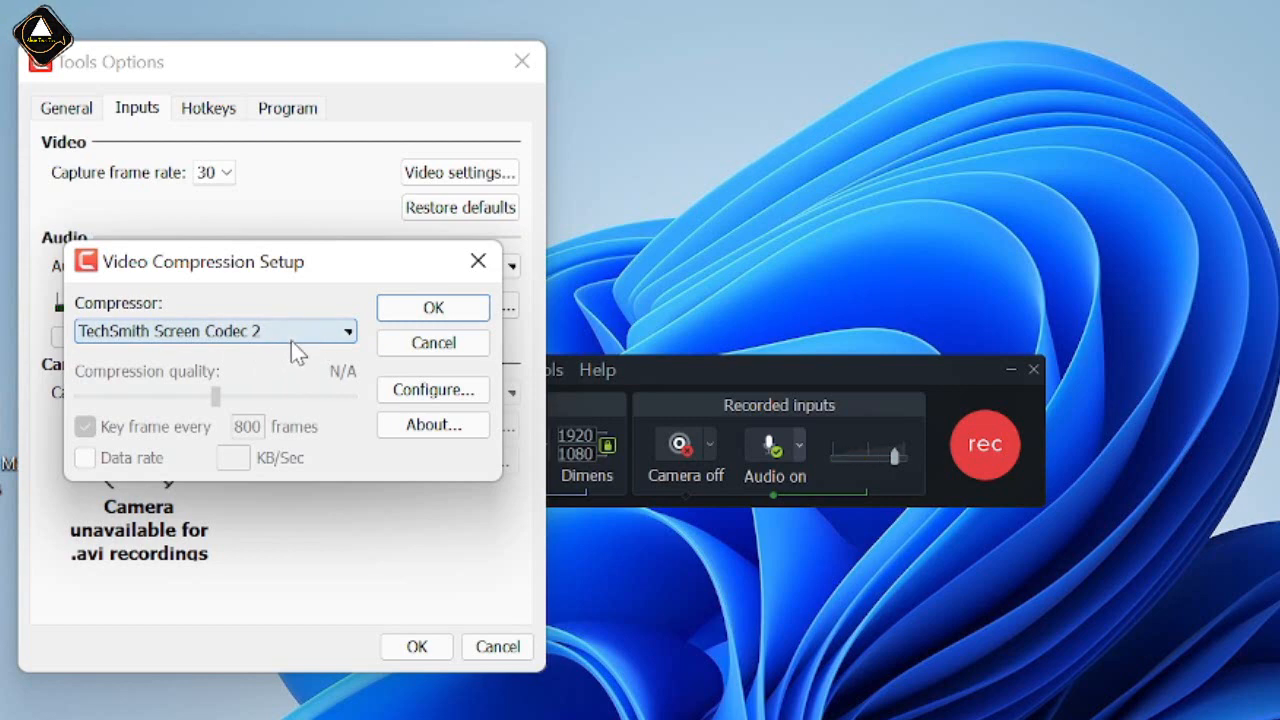
key("Return")
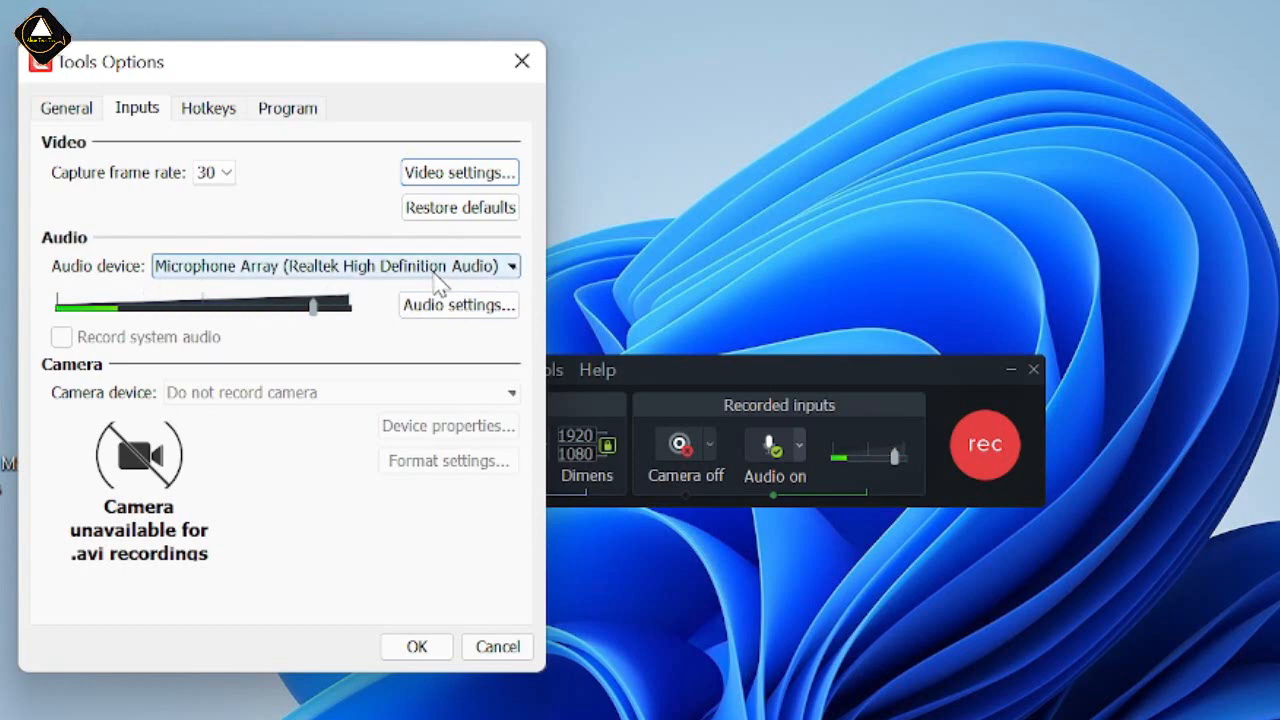
- Examine the attribute choices in the recording input's audio format settings, and close them without changes
left_click(445, 306)
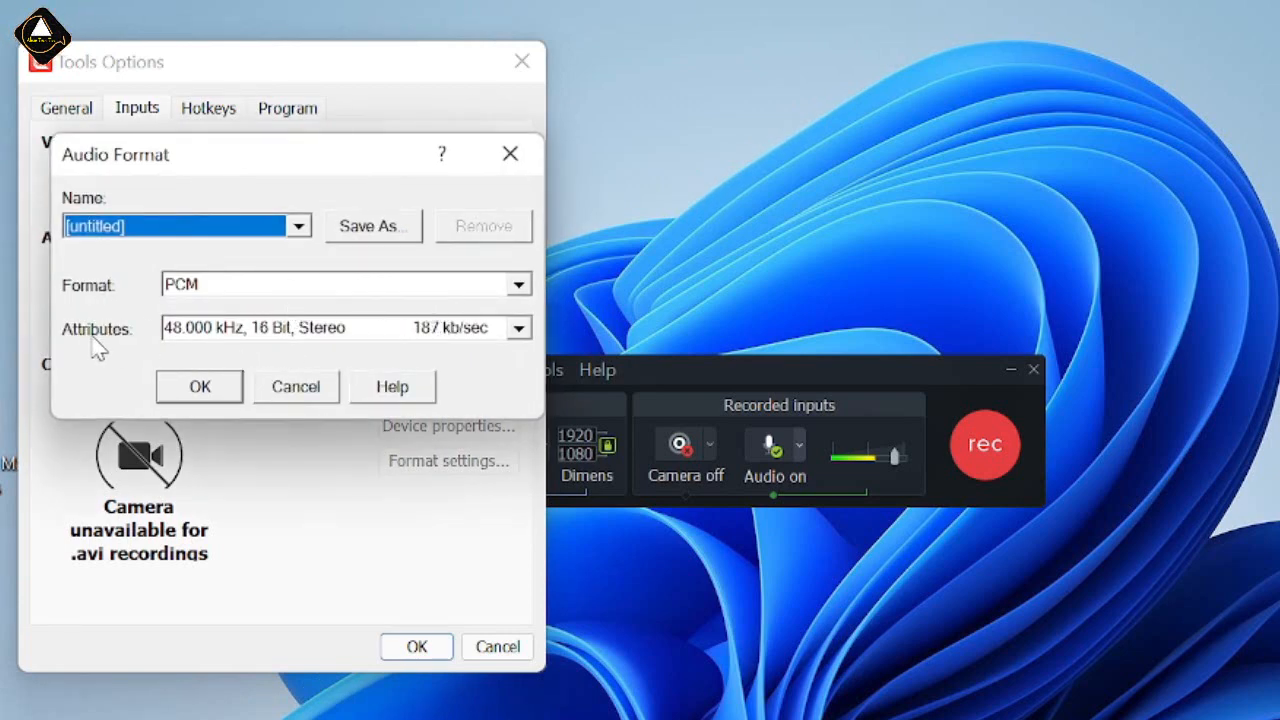
left_click(519, 329)
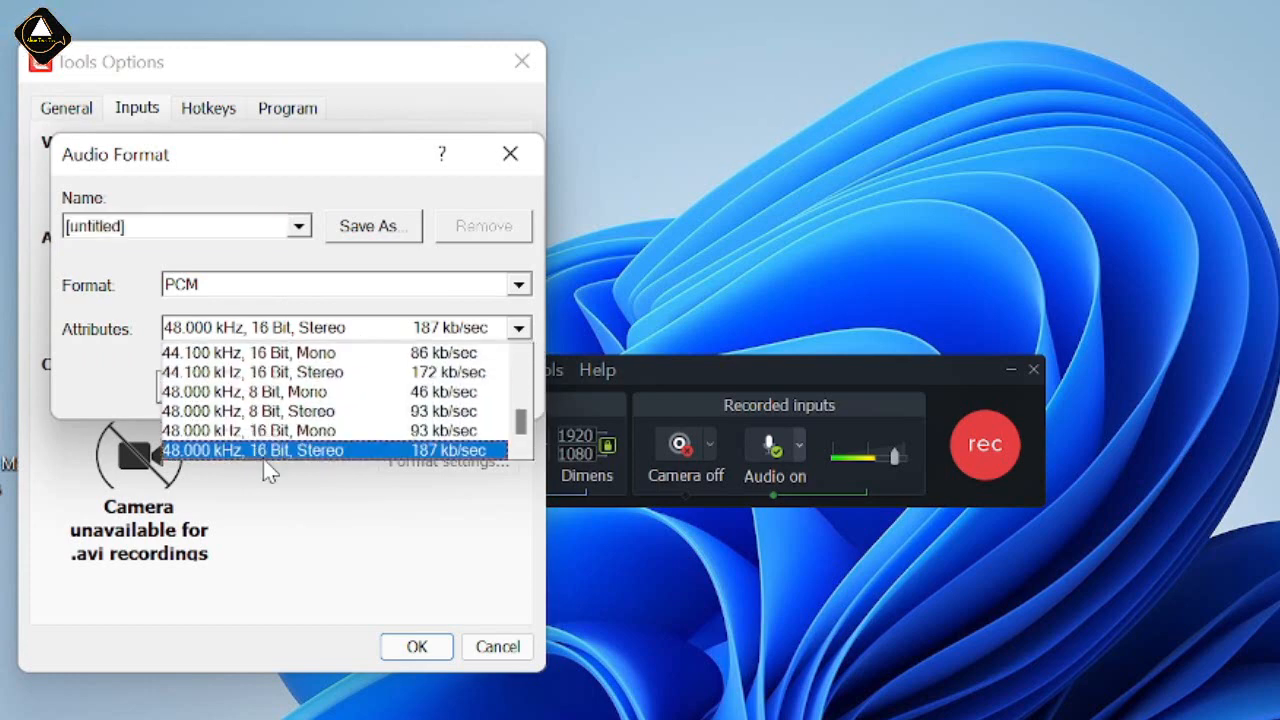
left_click(123, 298)
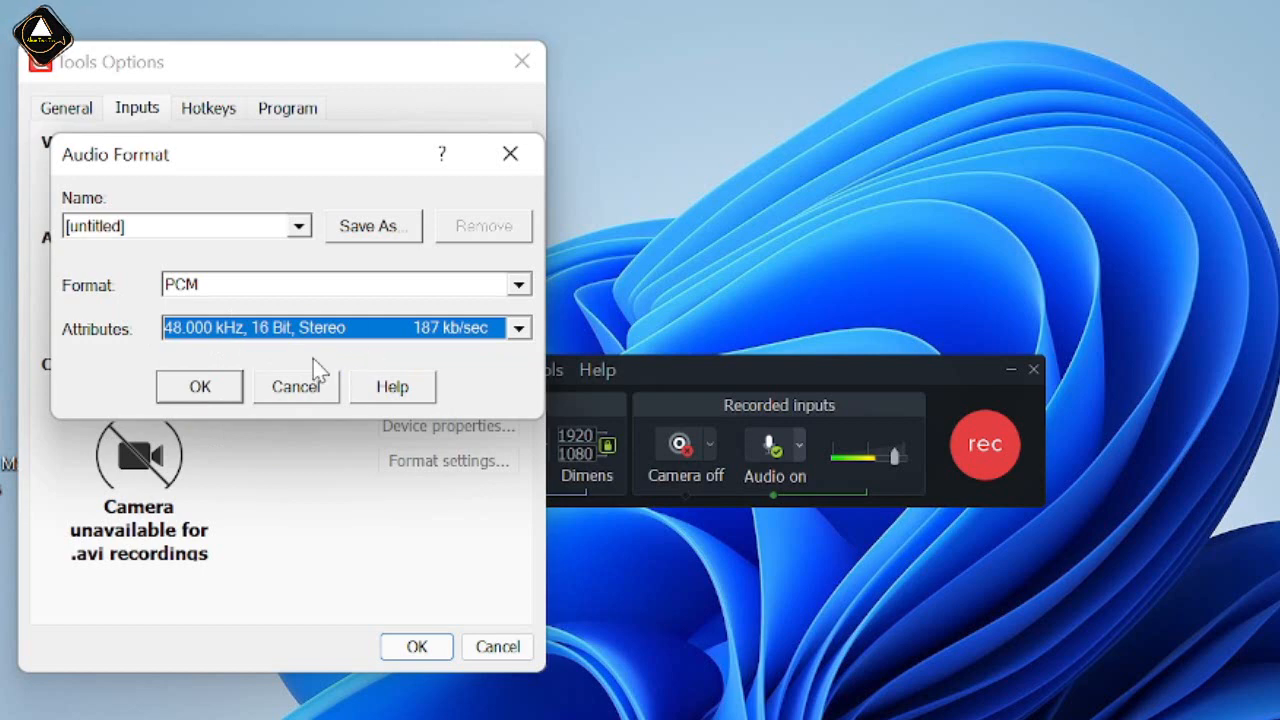
left_click(290, 392)
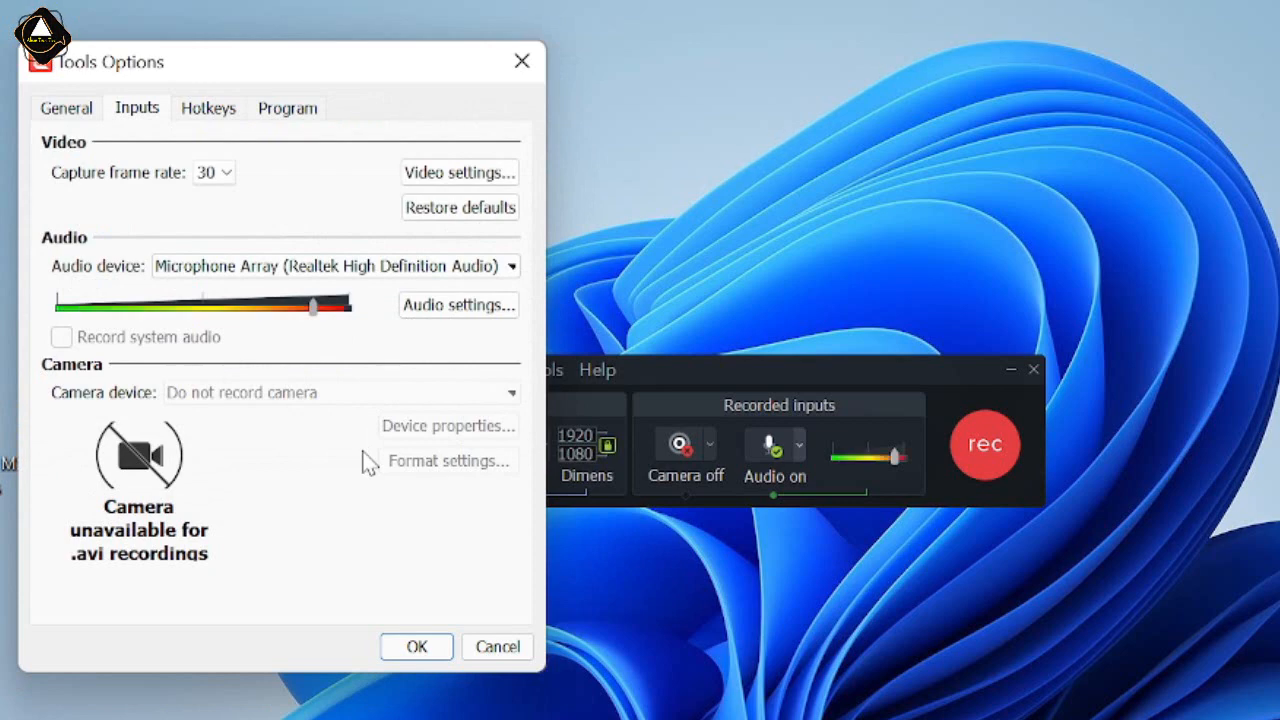
- Review the hotkeys assigned to the Record/Pause, Stop and Marker actions
left_click(226, 114)
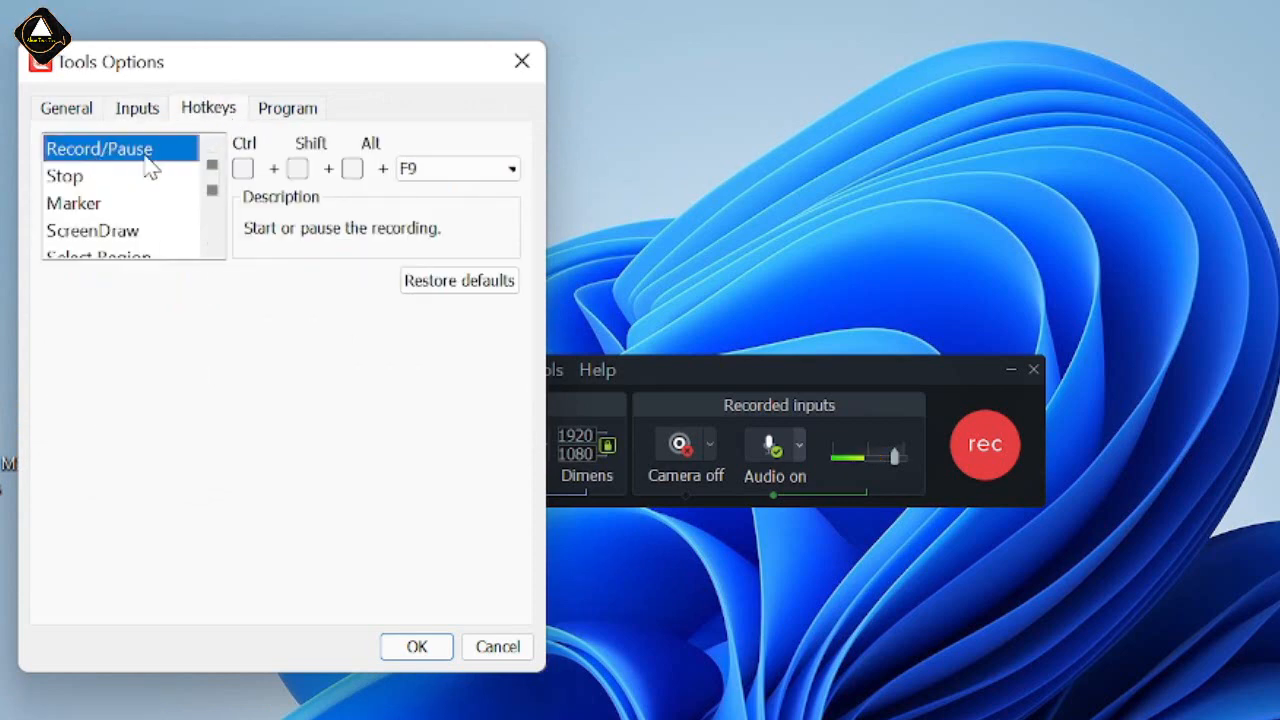
left_click(425, 170)
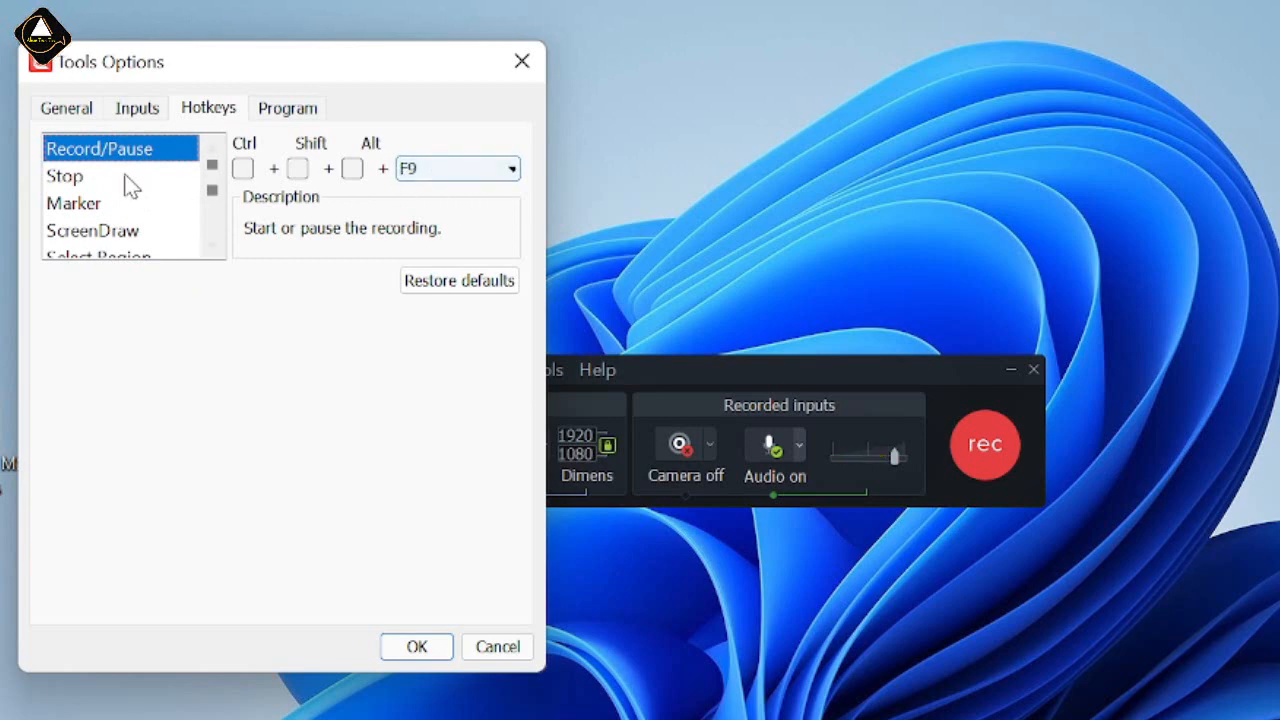
left_click(114, 184)
left_click(429, 176)
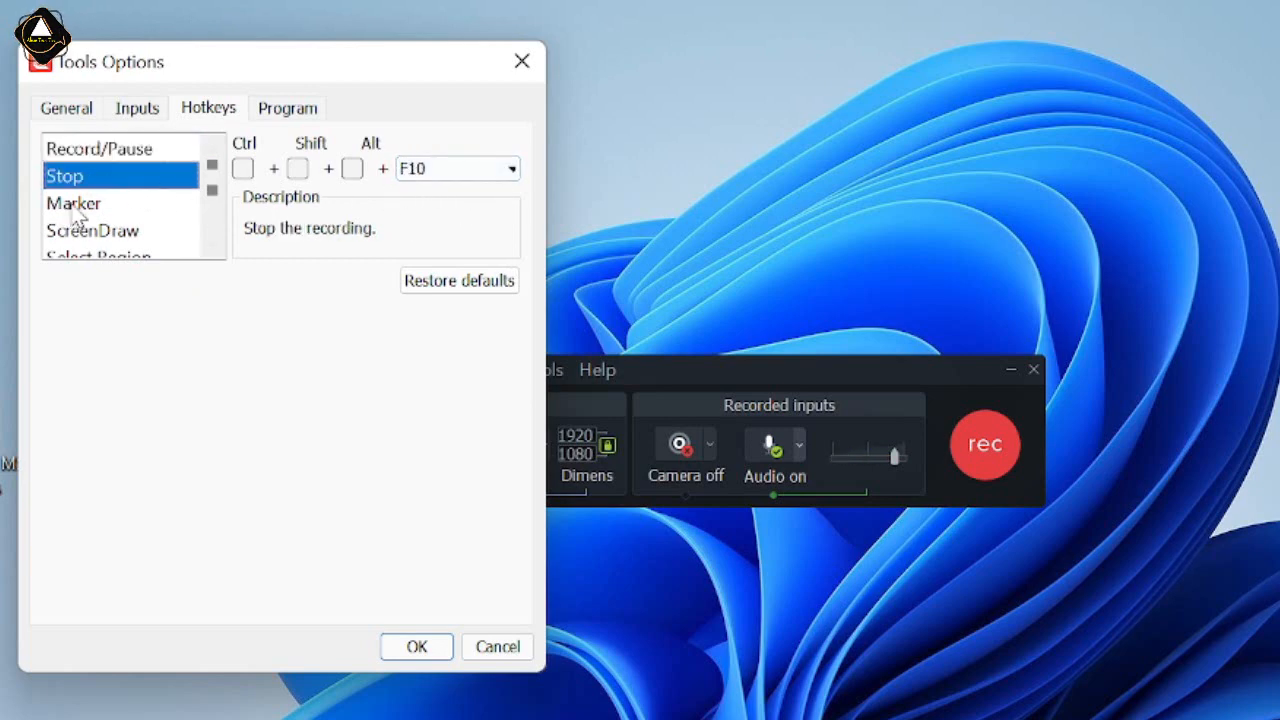
left_click(116, 205)
left_click(429, 182)
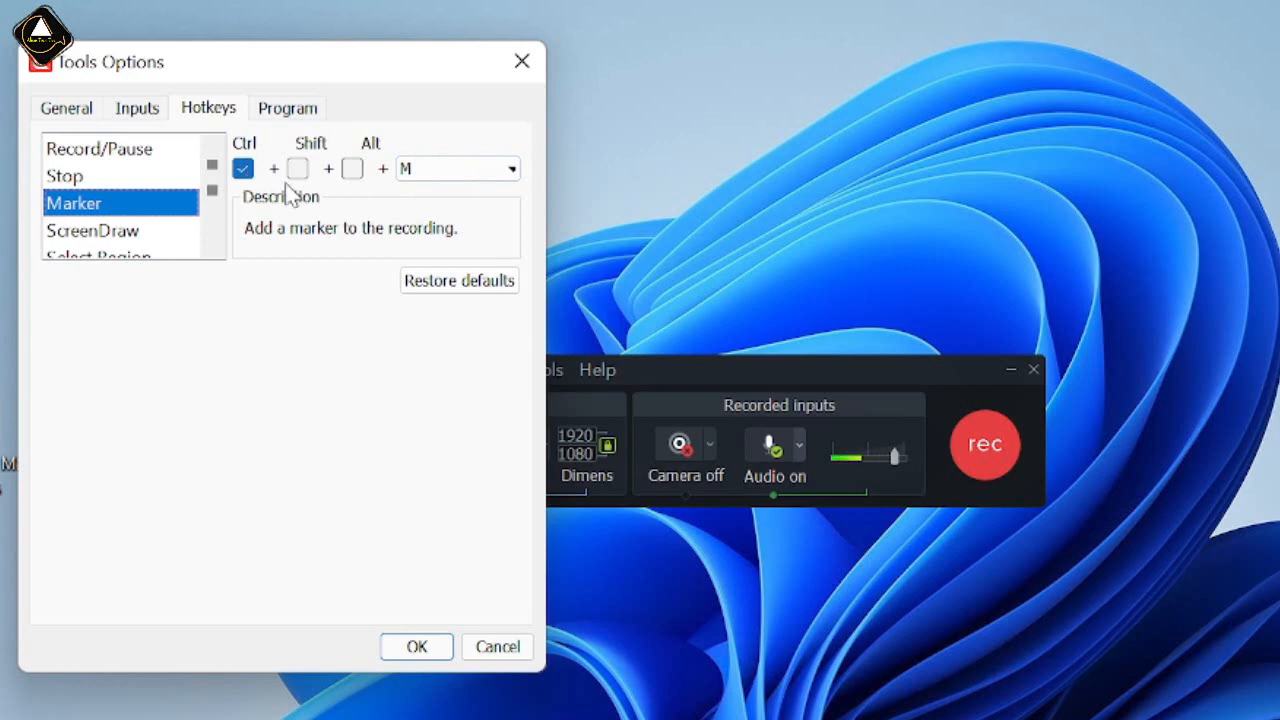
left_click(403, 172)
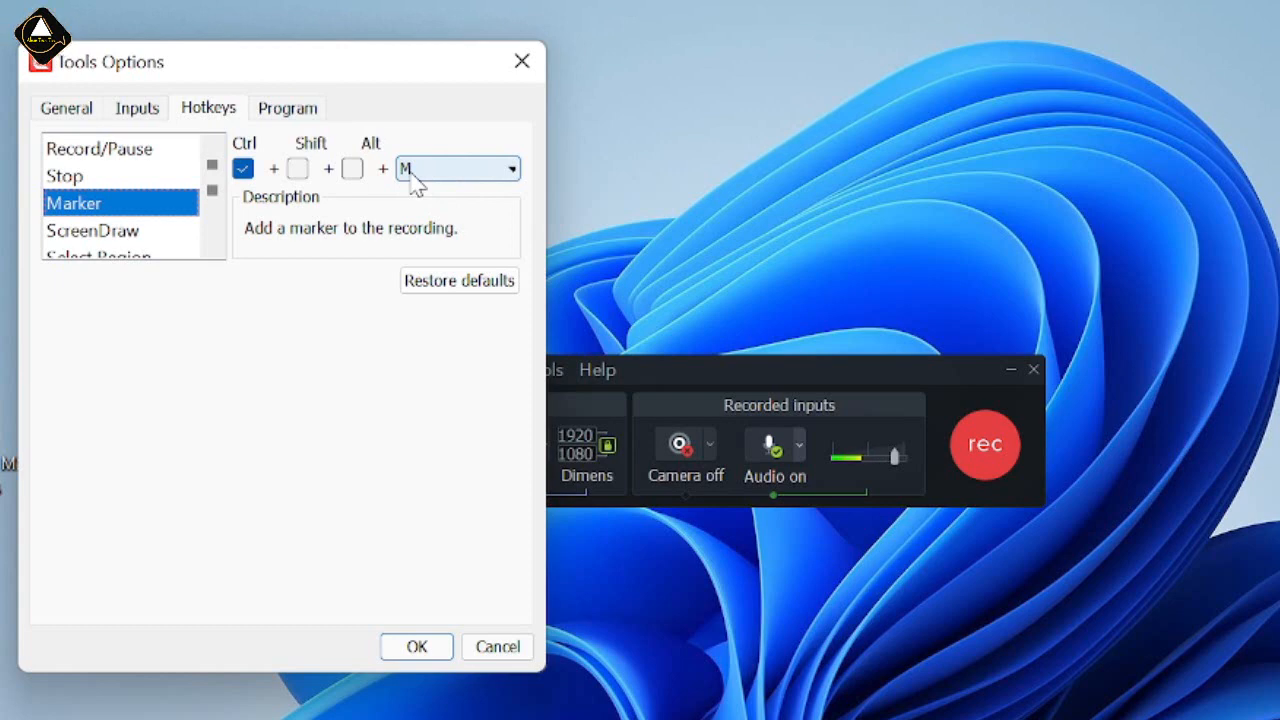
- Review the hotkeys for ScreenDraw, Select Region and Hide Tray Icon, and recheck the Marker and ScreenDraw assignments
left_click(122, 231)
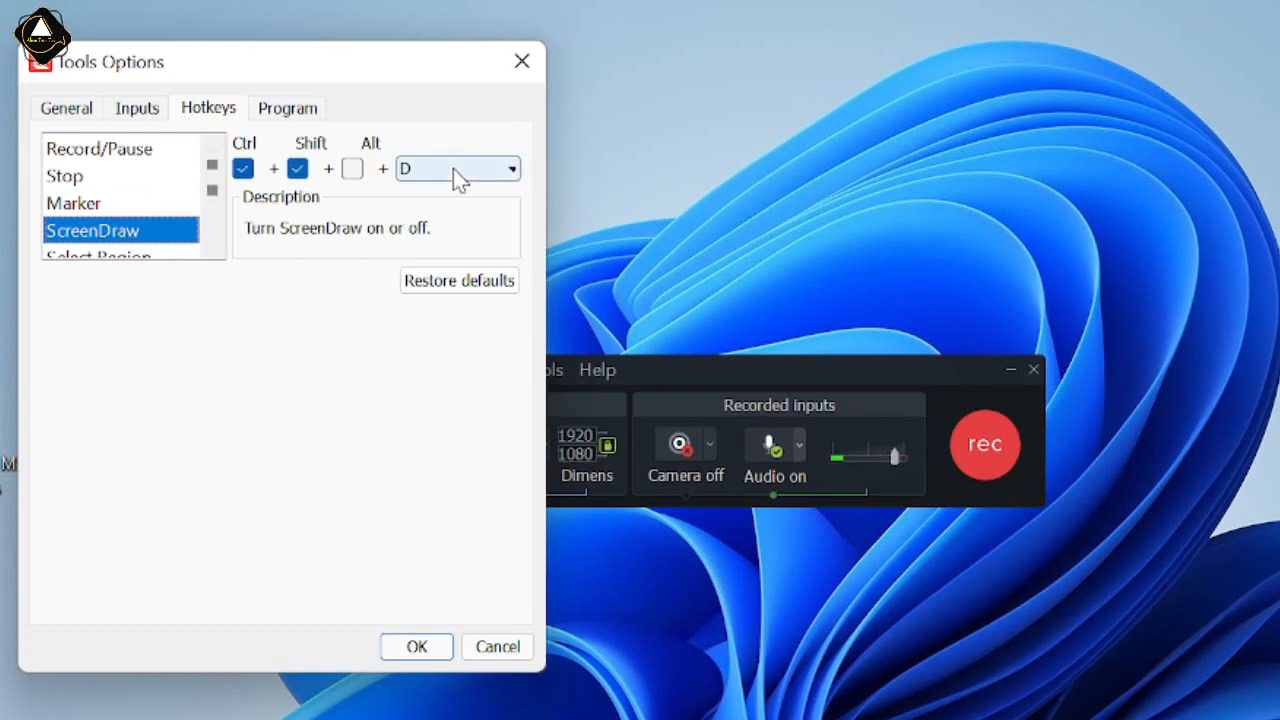
scroll(116, 212, "down", 1)
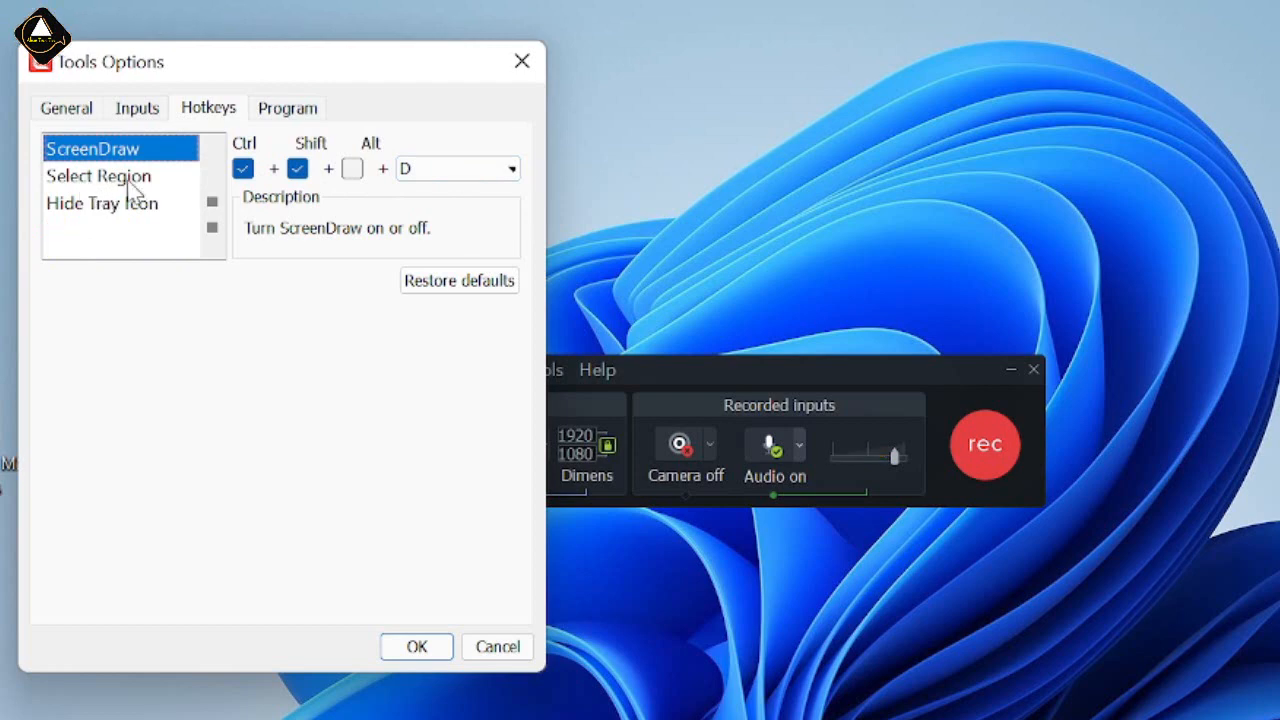
left_click(131, 182)
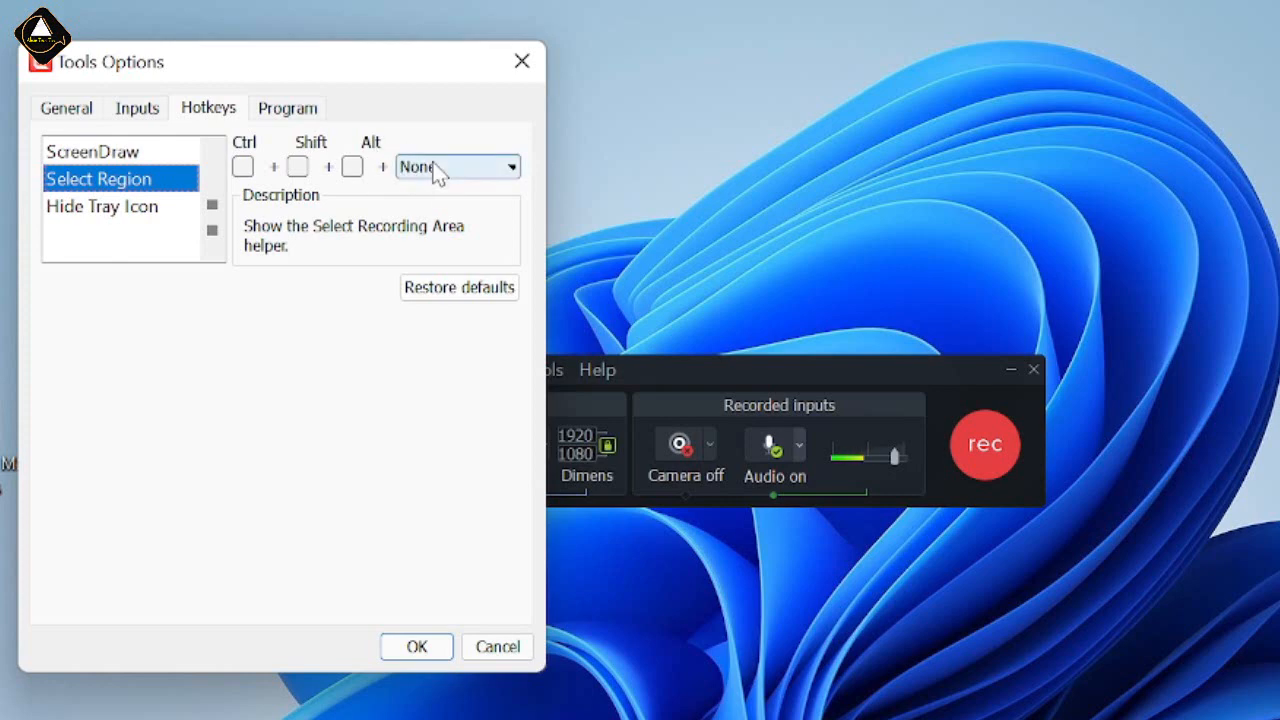
left_click(105, 210)
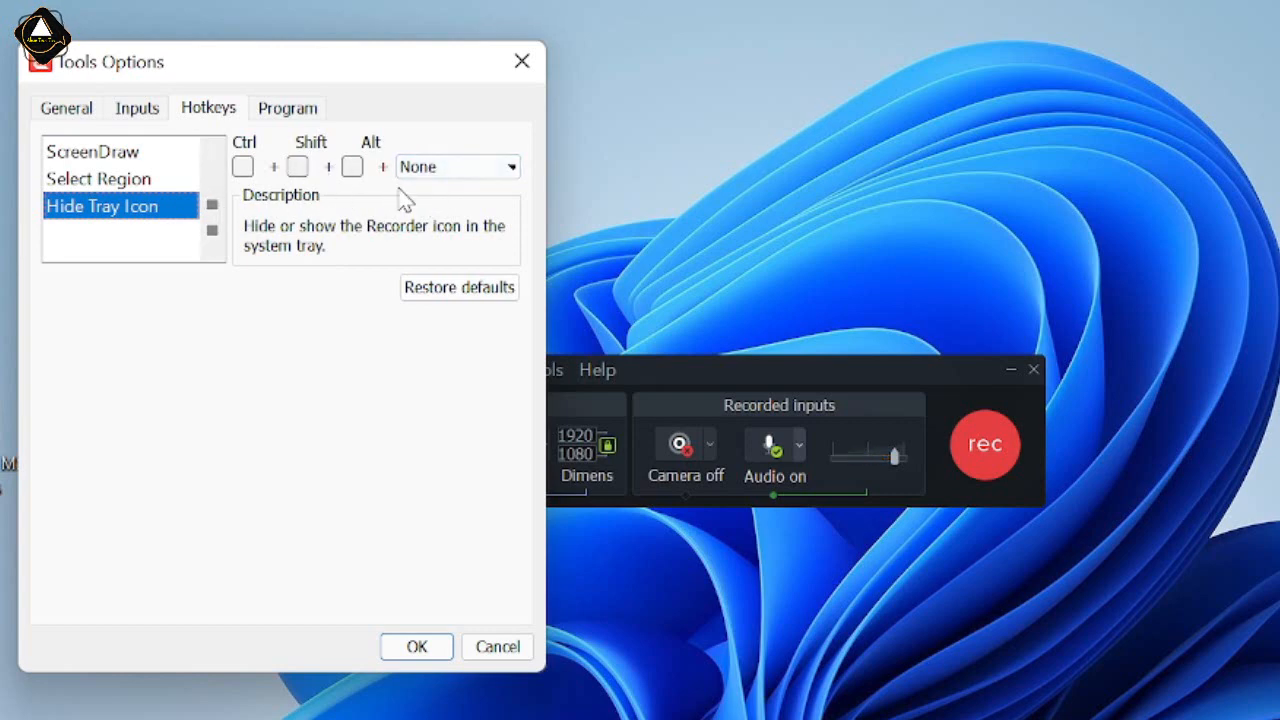
scroll(130, 222, "up", 1)
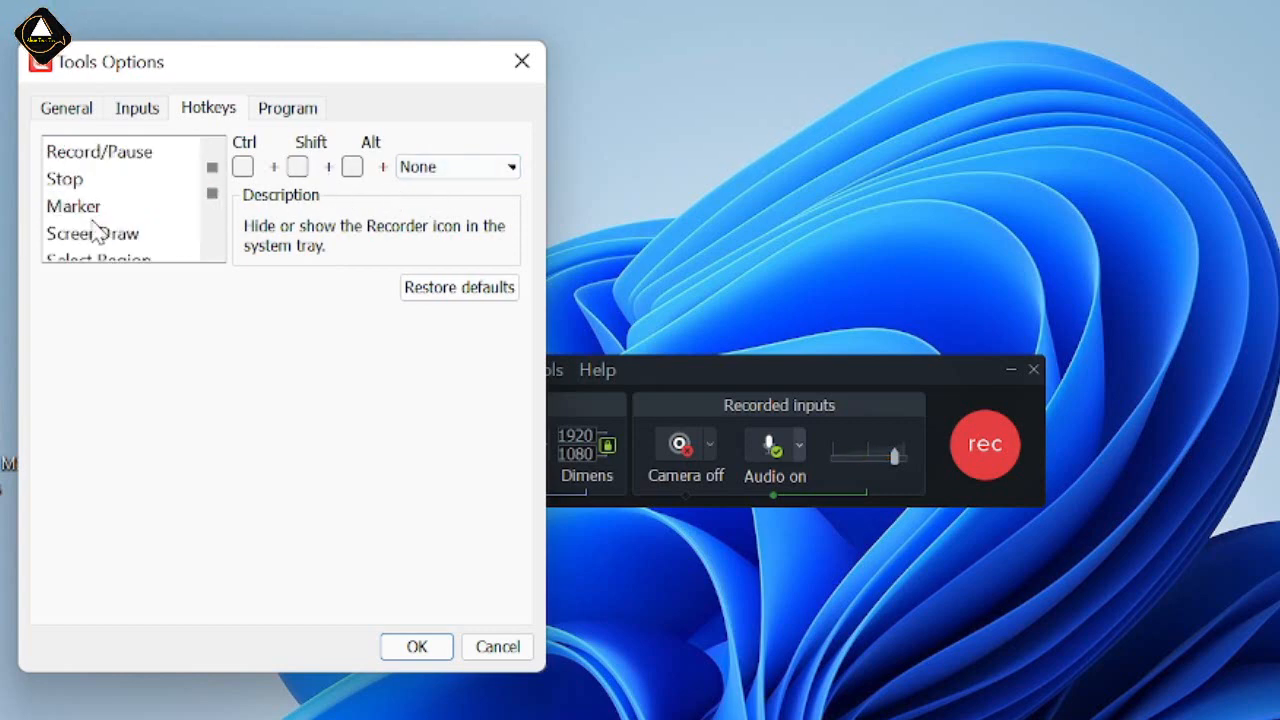
left_click(88, 208)
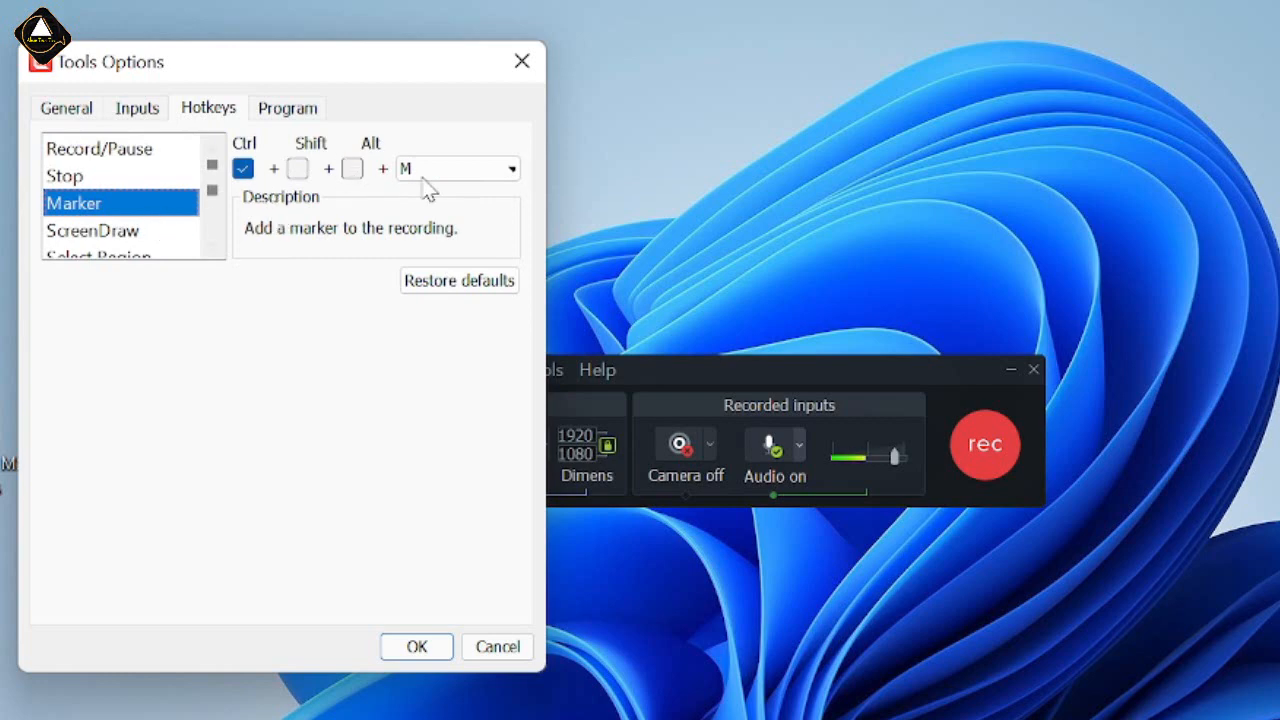
left_click(135, 236)
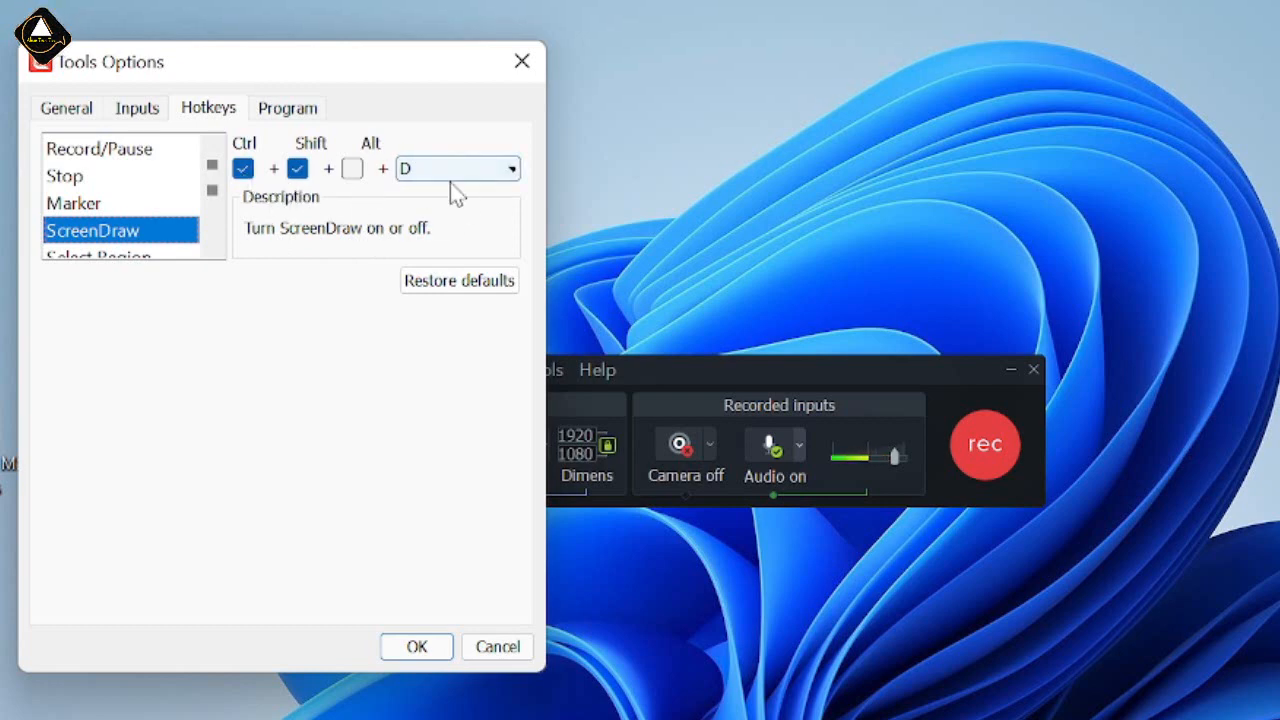
- Choose System tray as the recorder's minimize location in the program options, check the hidden tray icons, and accept the settings
left_click(285, 110)
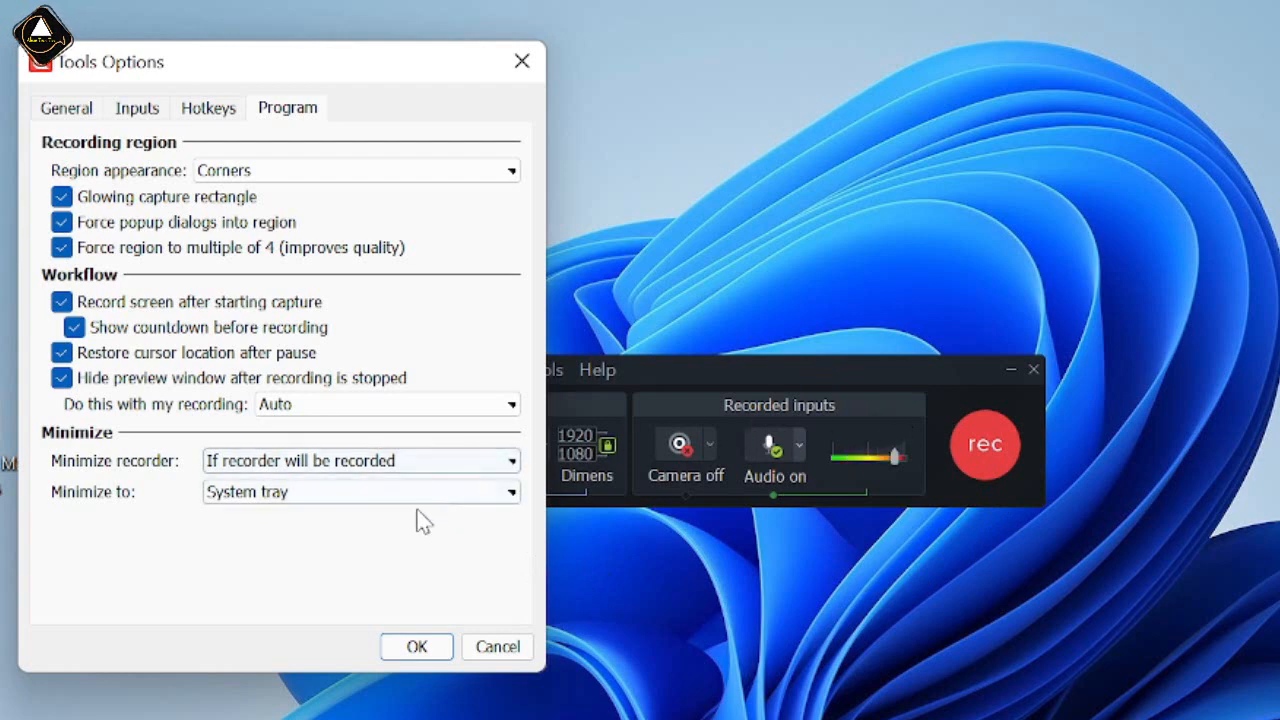
left_click(508, 493)
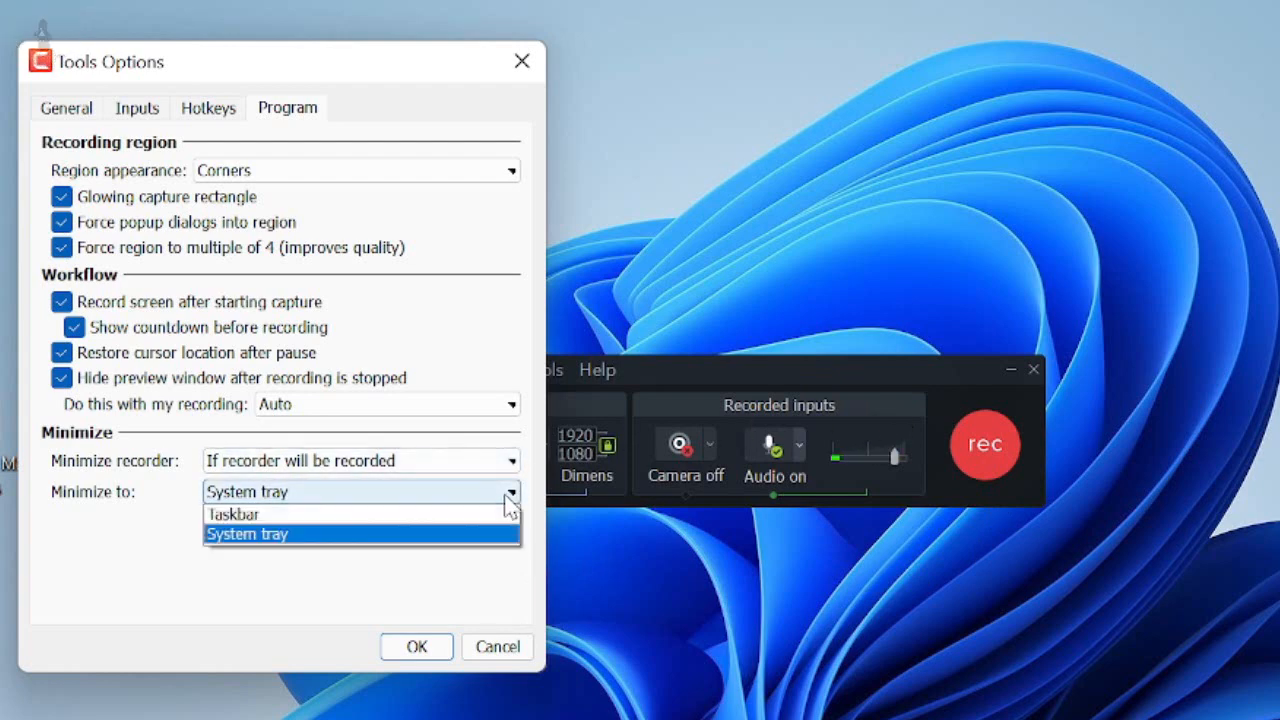
left_click(297, 540)
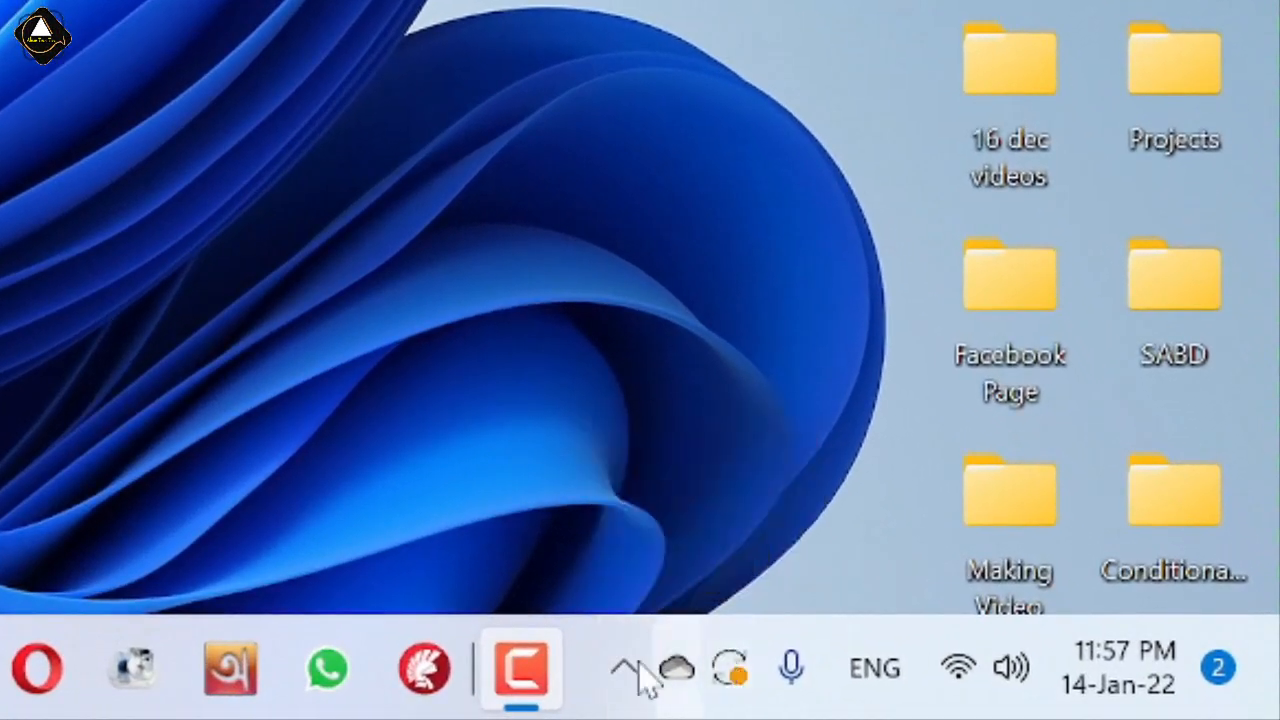
left_click(738, 677)
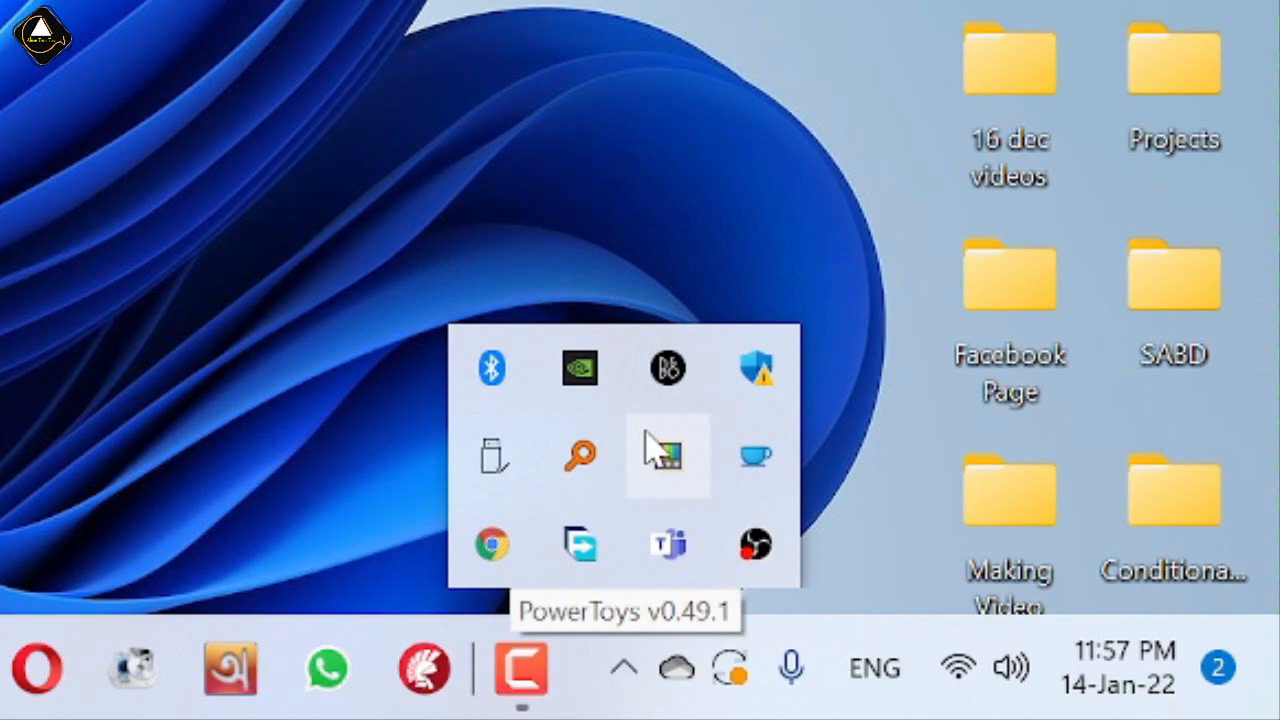
mouse_move(534, 688)
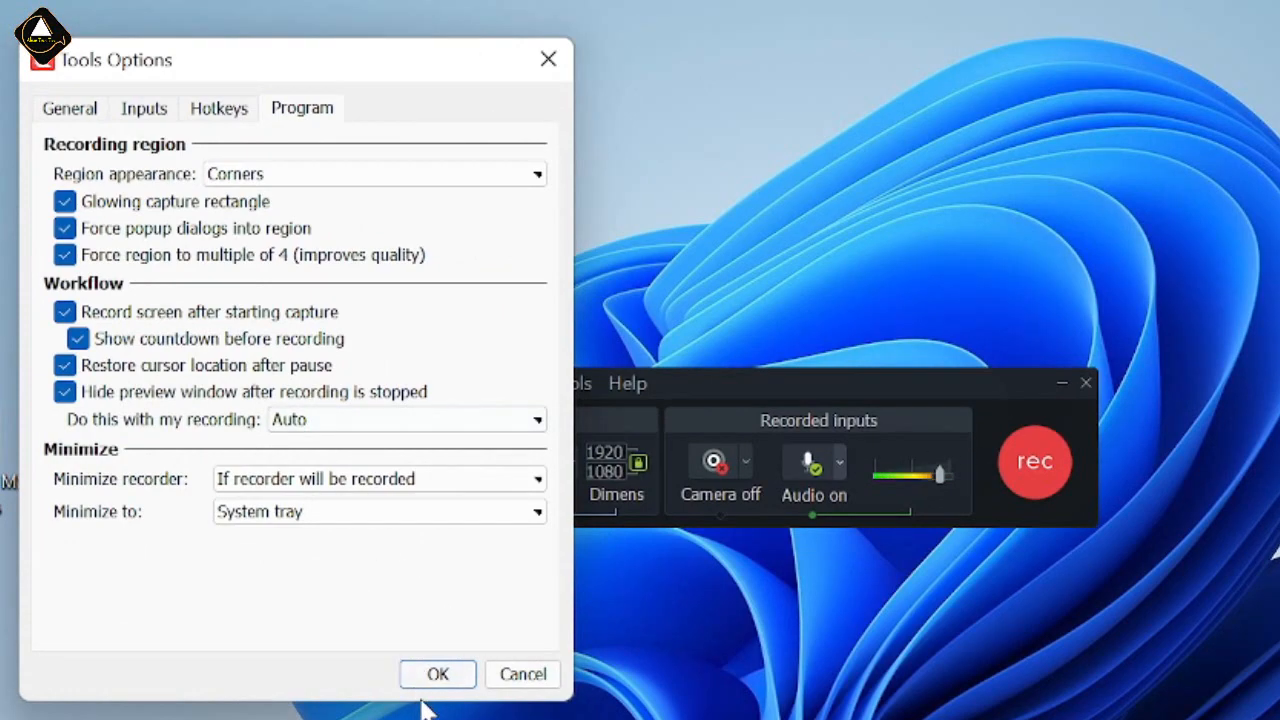
left_click(438, 675)
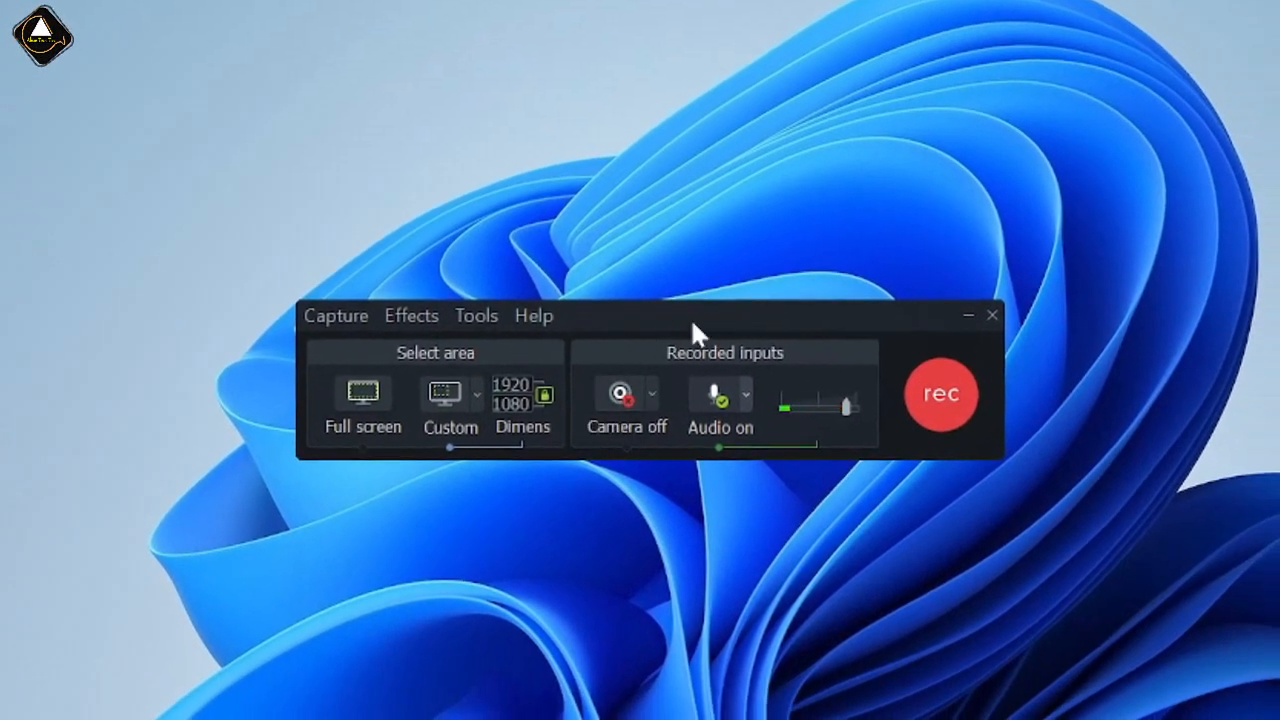
- Start the screen recording and demonstrate desktop activity by opening and closing This PC and the Start menu
left_click(941, 397)
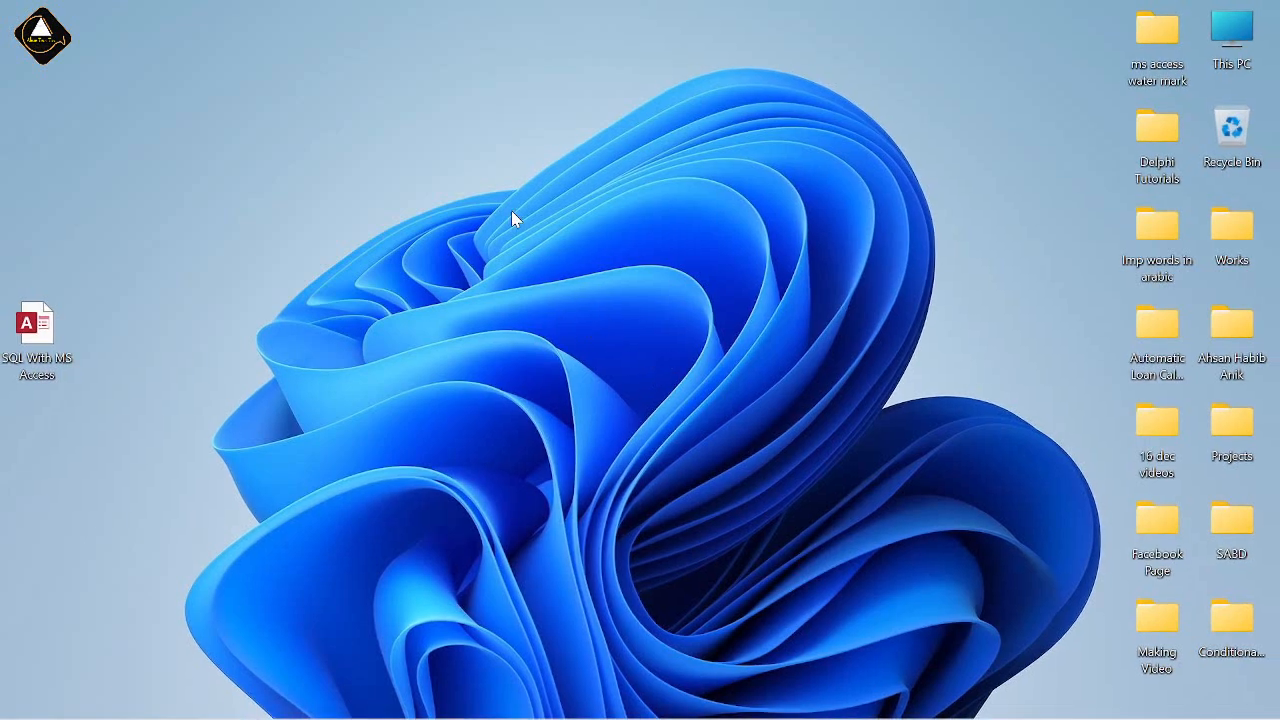
right_click(511, 212)
left_click(586, 300)
double_click(1230, 40)
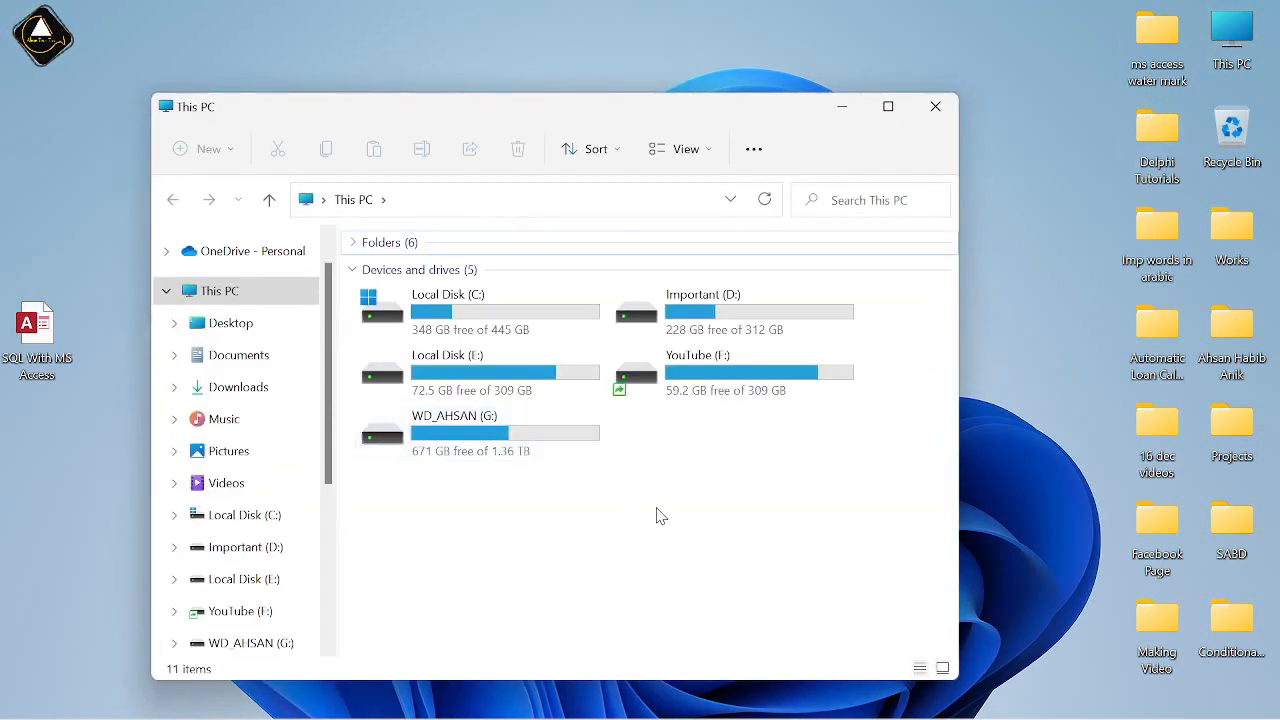
left_click(936, 106)
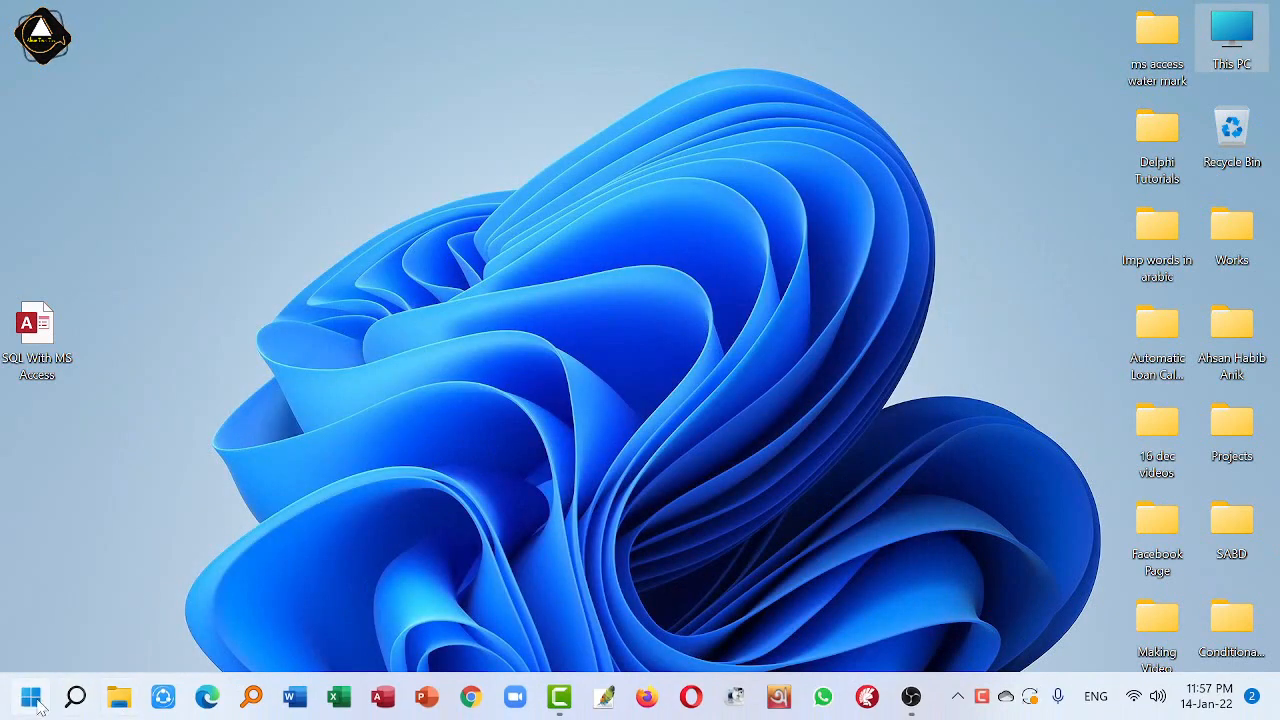
left_click(26, 694)
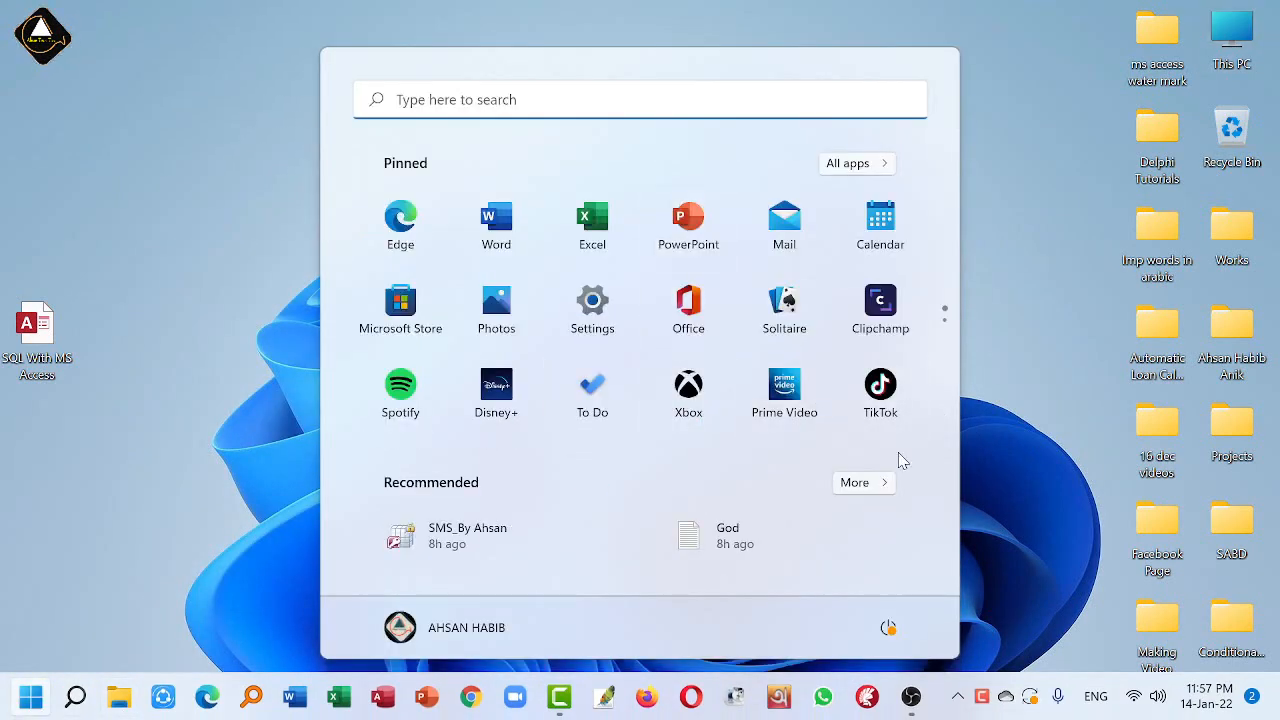
left_click(1016, 355)
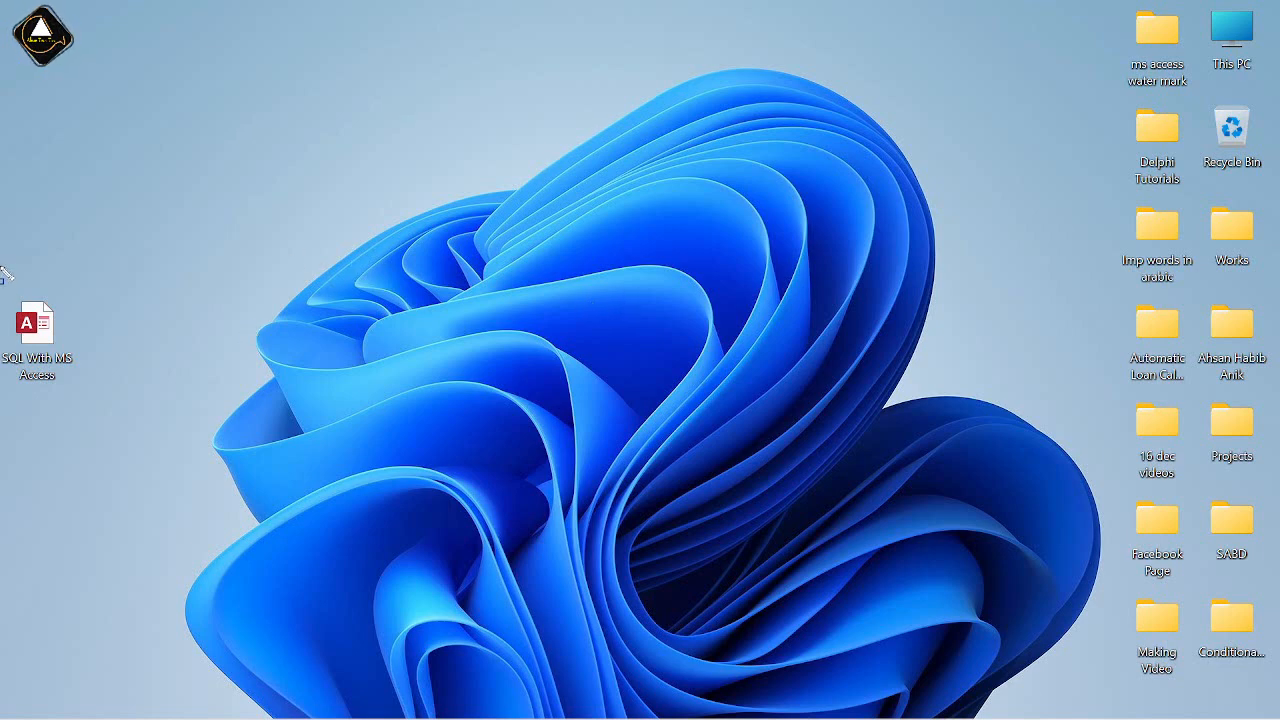
- Draw six blue ScreenDraw frames on the desktop, starting around the SQL With MS Access icon, and exit drawing mode
left_click_drag(1, 266, 98, 418)
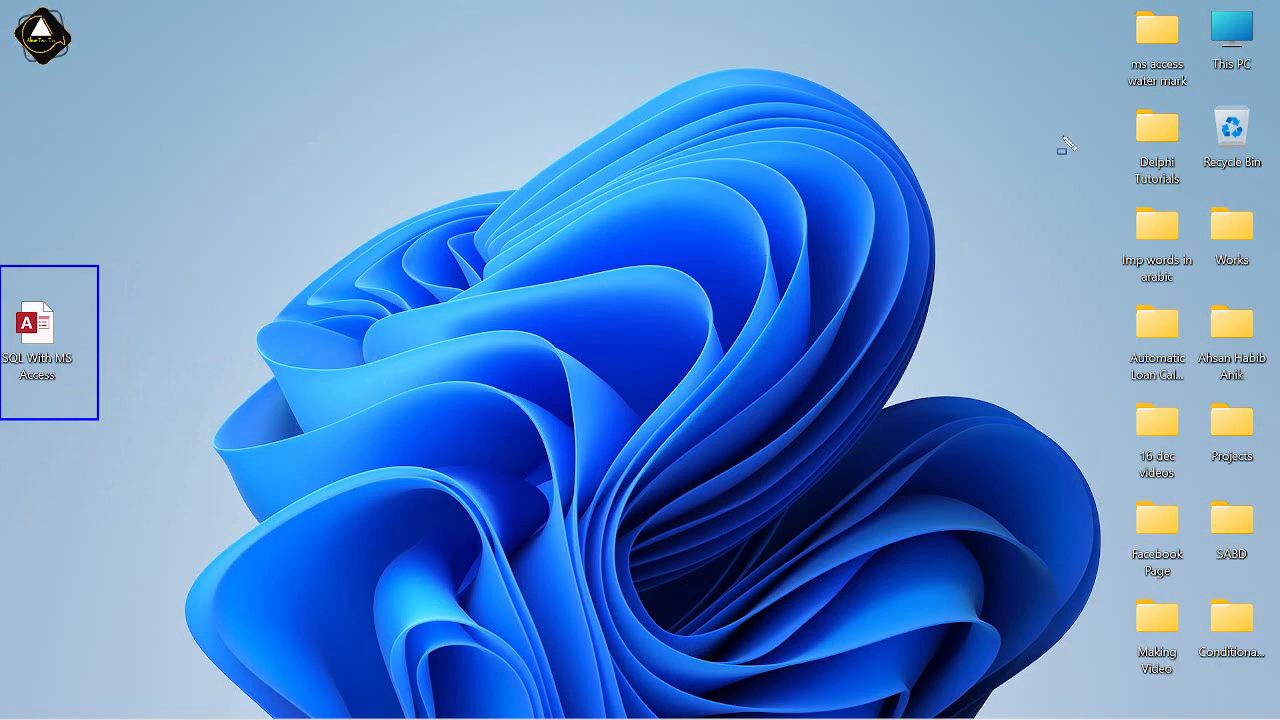
mouse_move(1086, 81)
left_mouse_down()
mouse_move(1156, 130)
mouse_move(1201, 201)
left_mouse_up()
left_click_drag(1180, 329, 1048, 276)
mouse_move(937, 223)
left_mouse_down()
mouse_move(964, 283)
mouse_move(1106, 448)
left_mouse_up()
left_click_drag(420, 150, 697, 354)
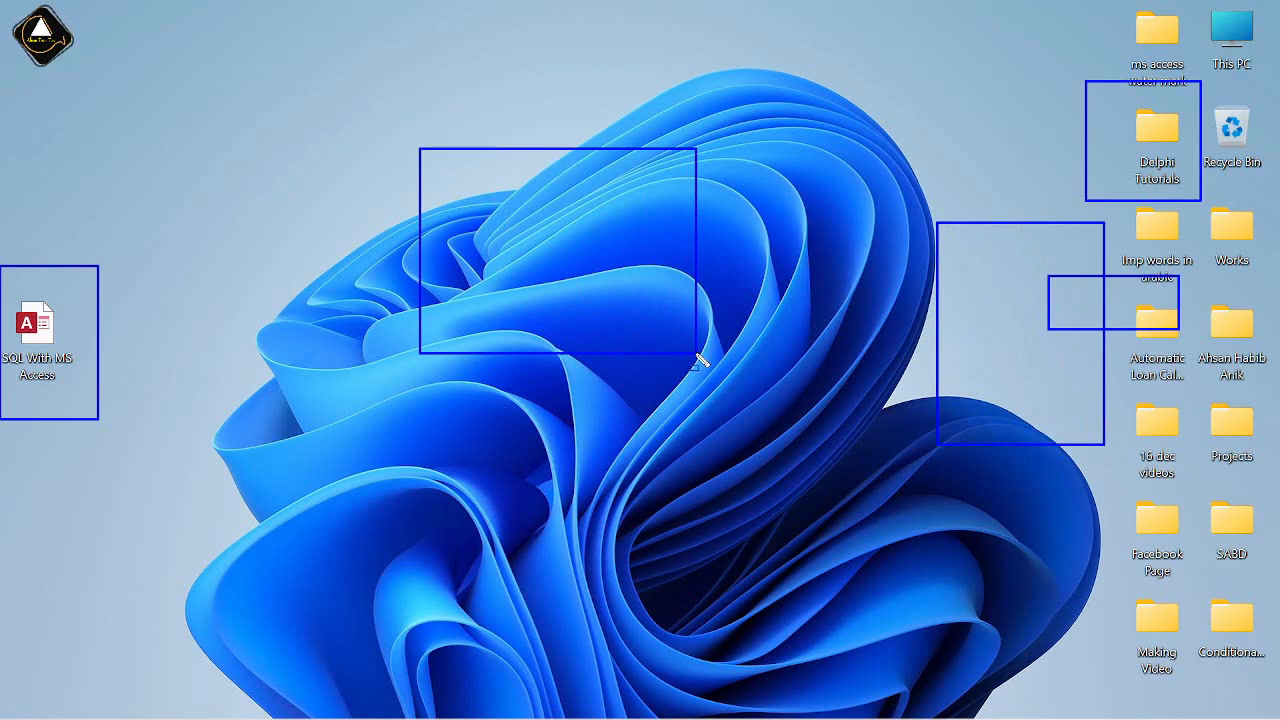
left_click_drag(1088, 485, 1220, 603)
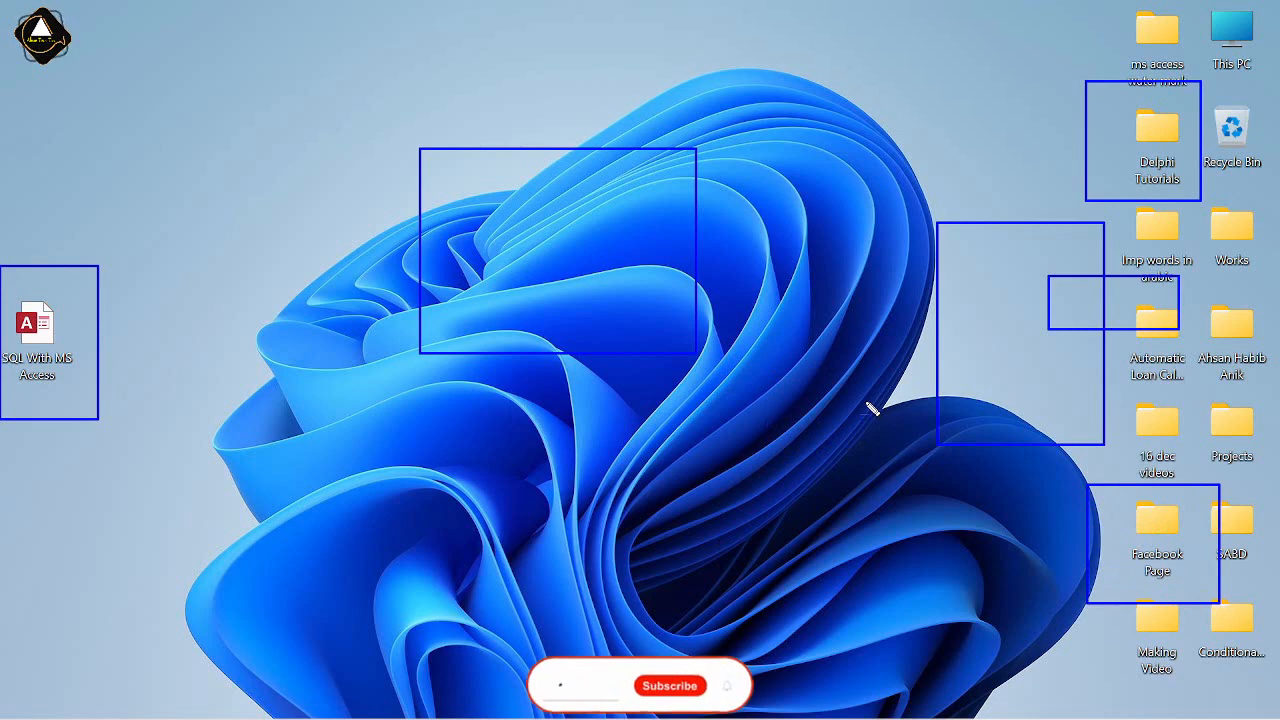
key("Escape")
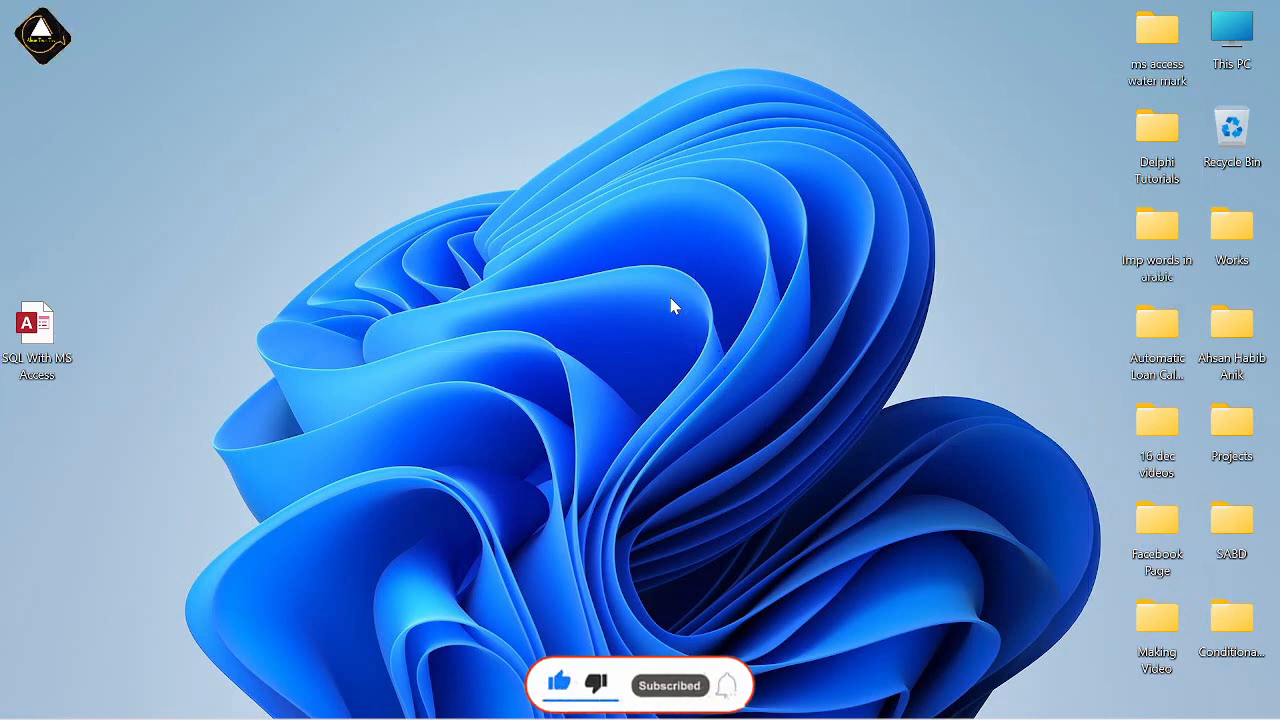
- Open and close the ms access water mark folder, and restore the Camtasia Recorder window from the hidden tray icons
double_click(1165, 57)
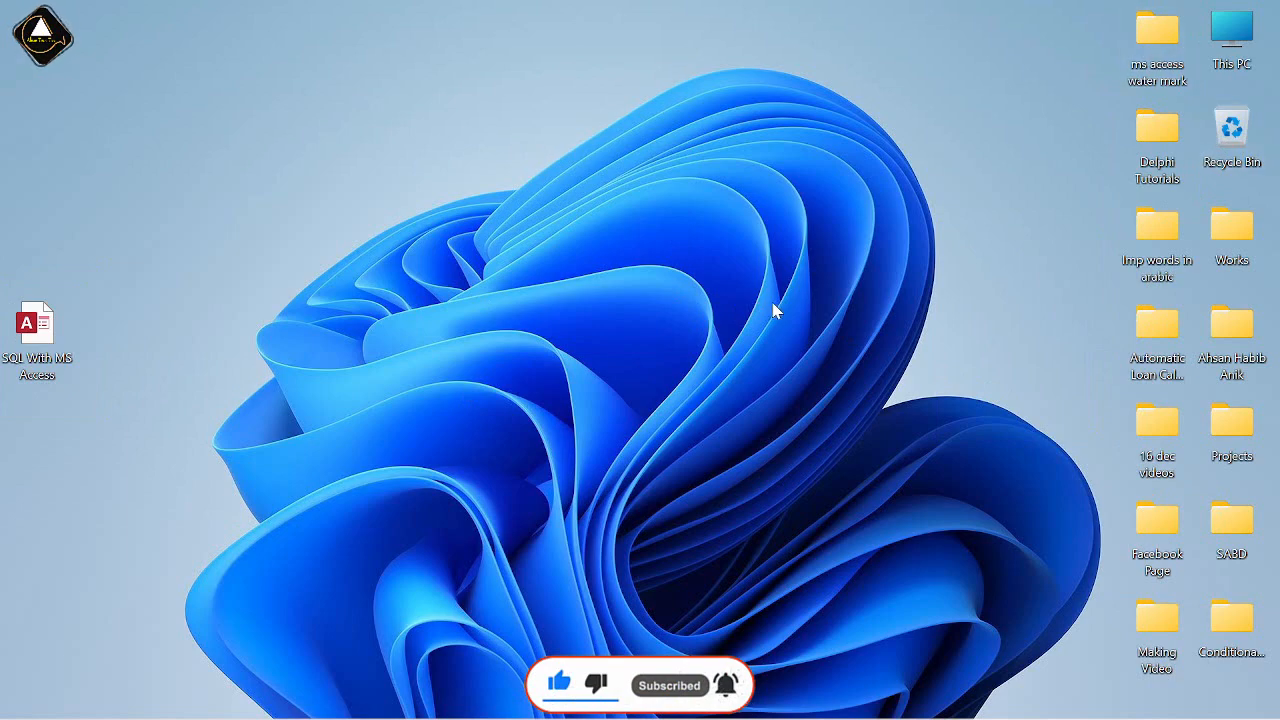
left_click(934, 108)
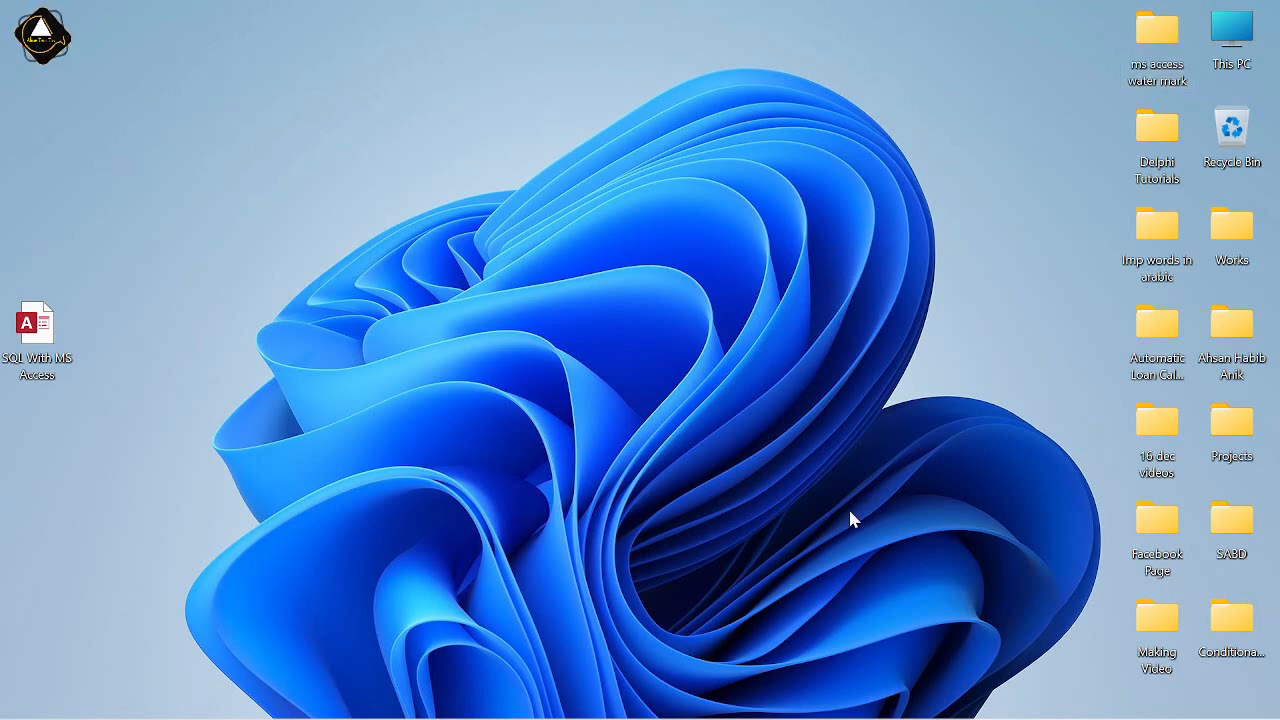
left_click(984, 697)
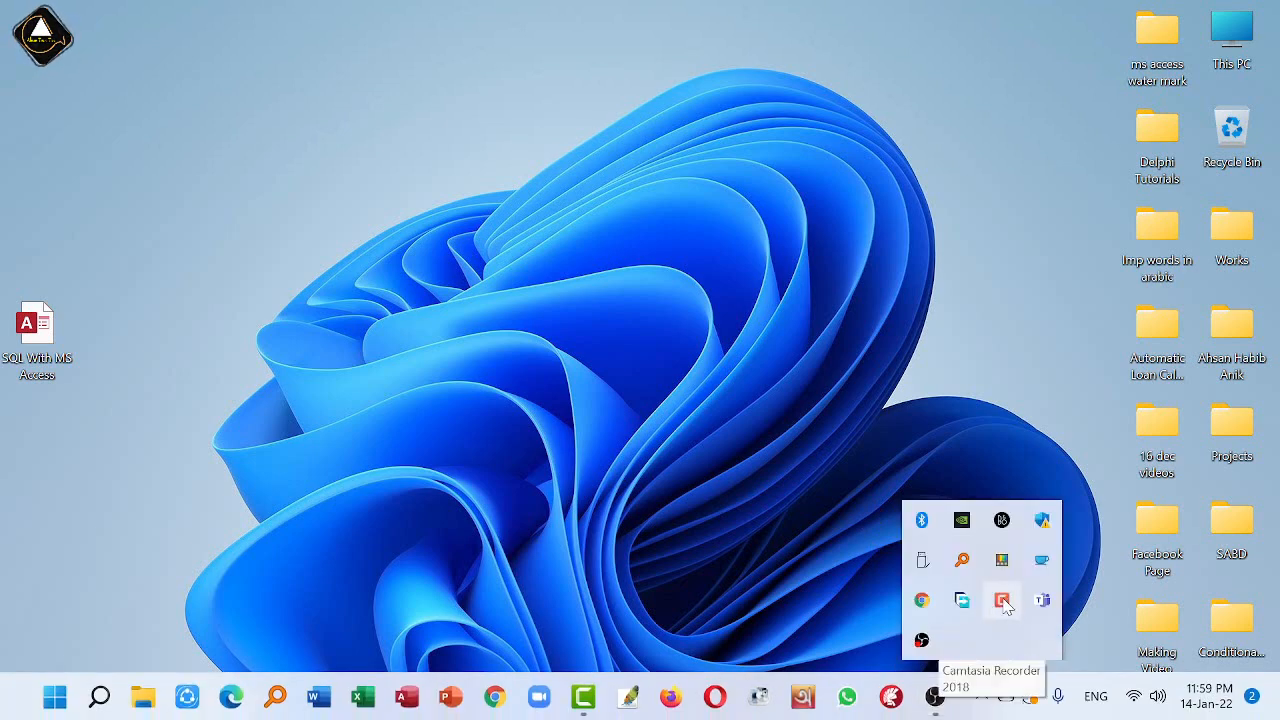
left_click(1002, 600)
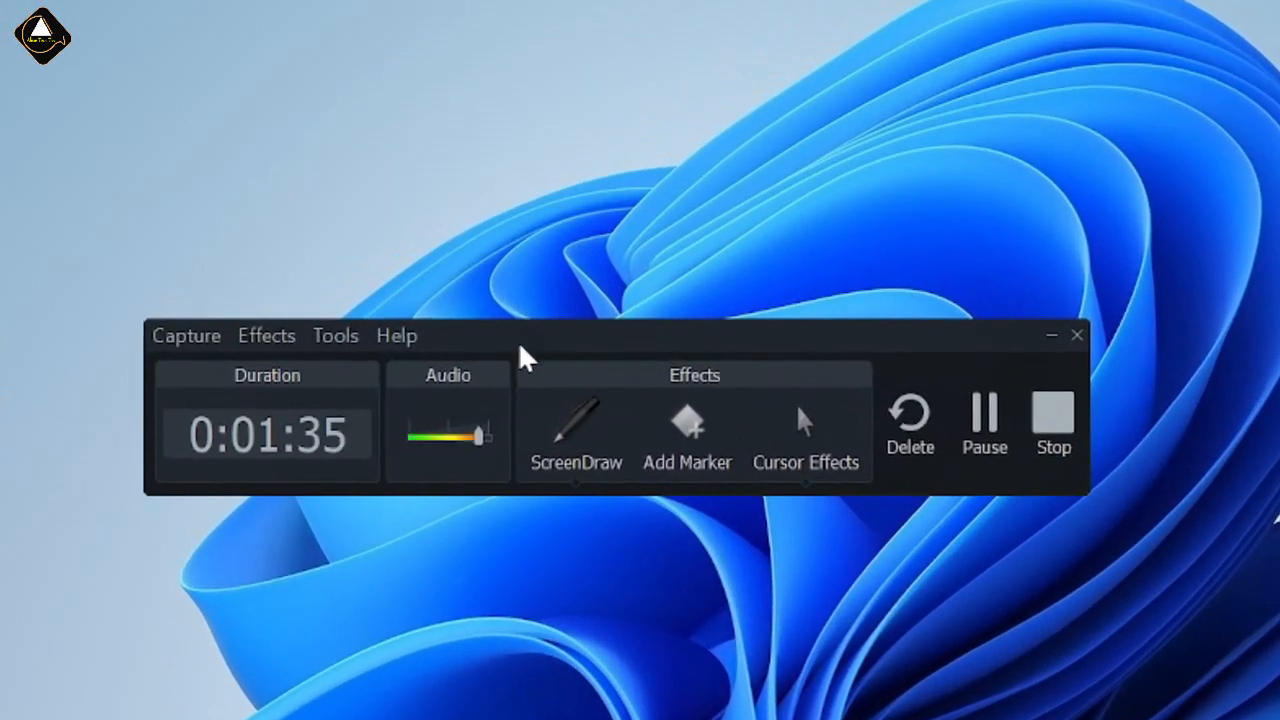
left_click_drag(527, 358, 563, 346)
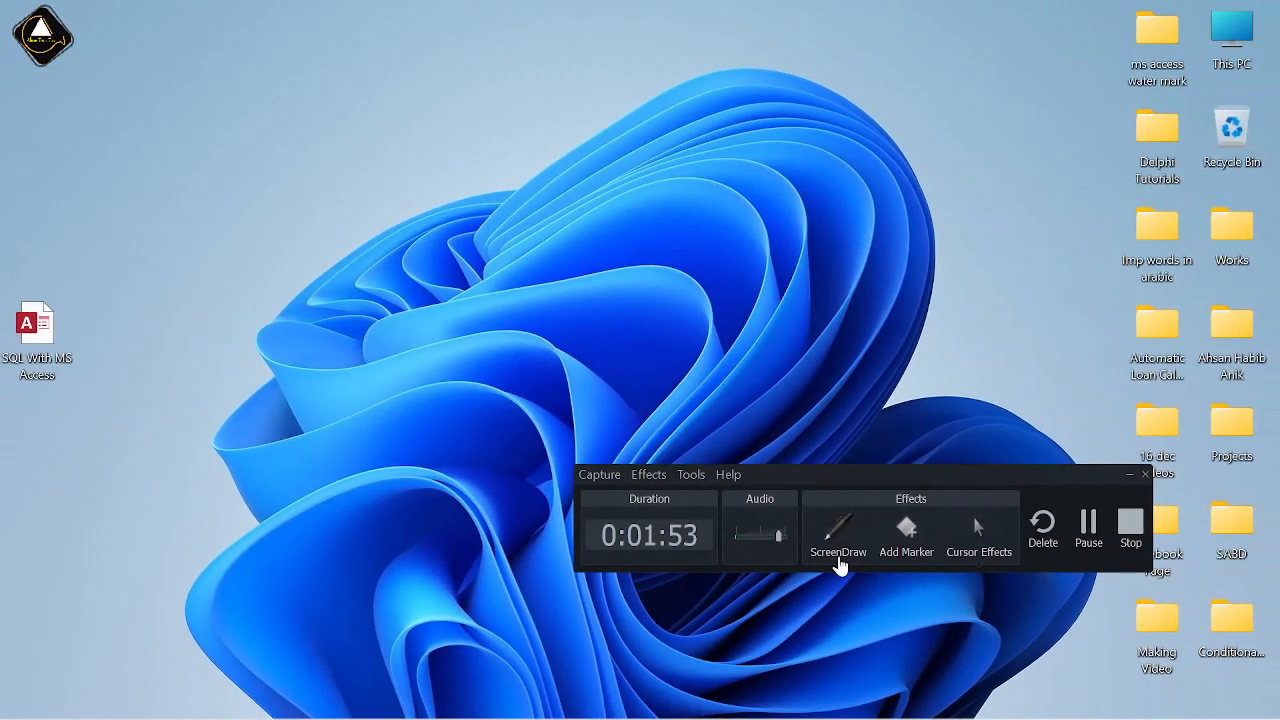
- Turn on ScreenDraw in the recorder and examine the tool, color and width choices for the blue frame
left_click(838, 541)
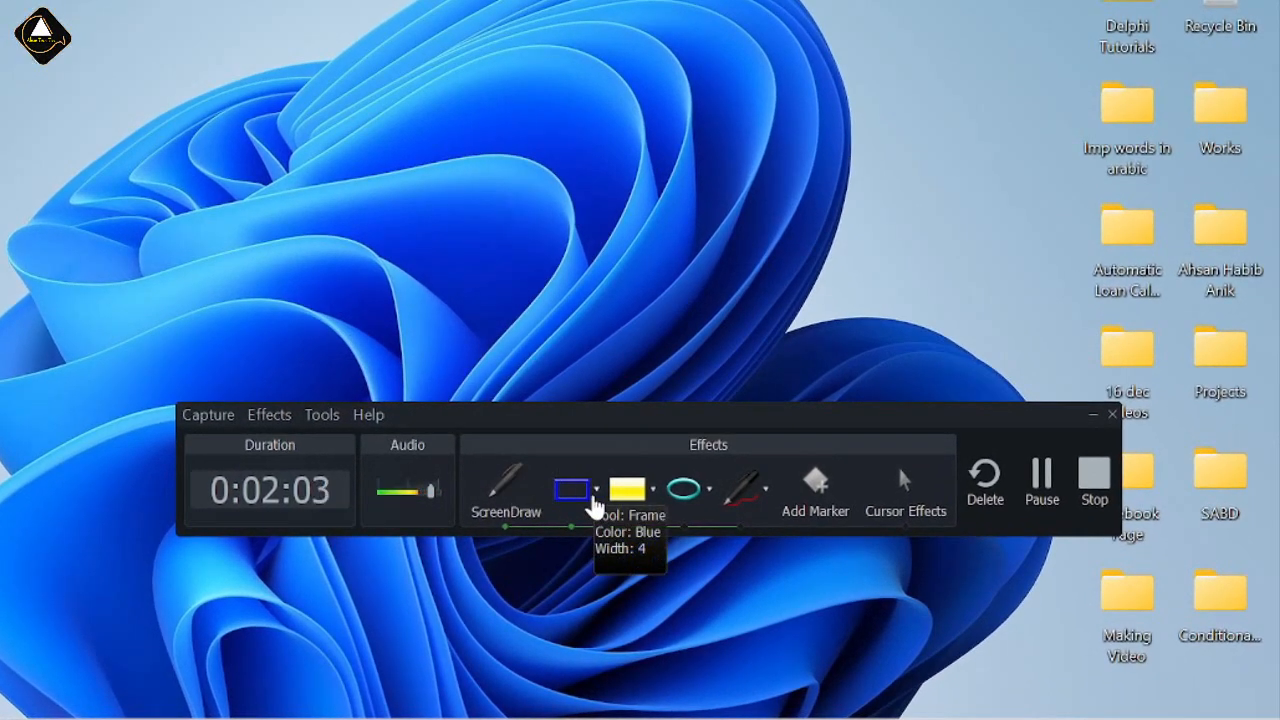
left_click(596, 490)
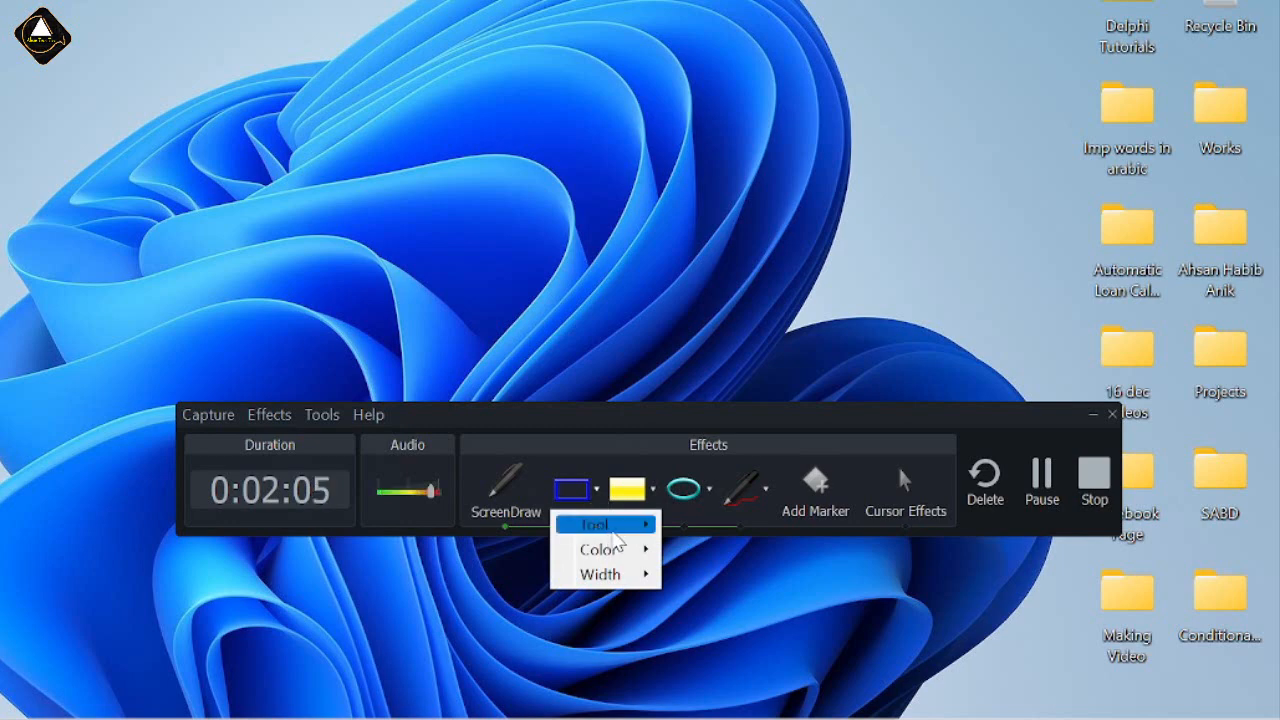
mouse_move(615, 524)
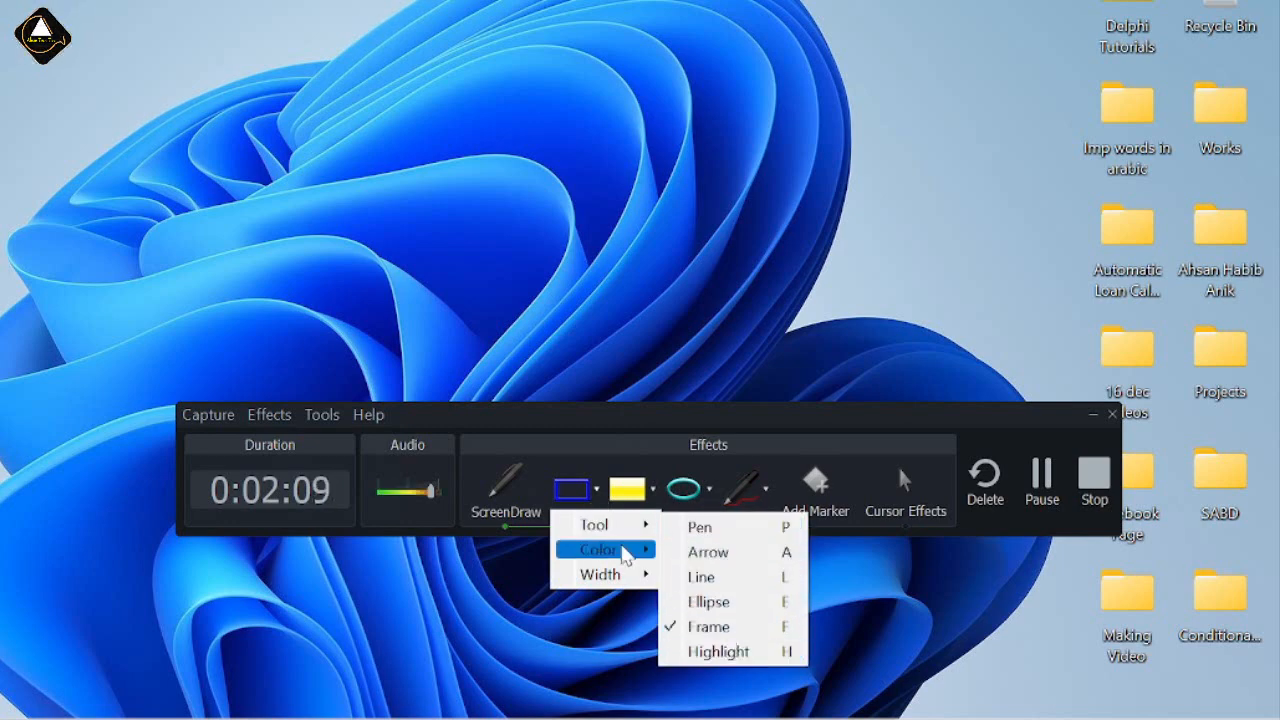
mouse_move(640, 550)
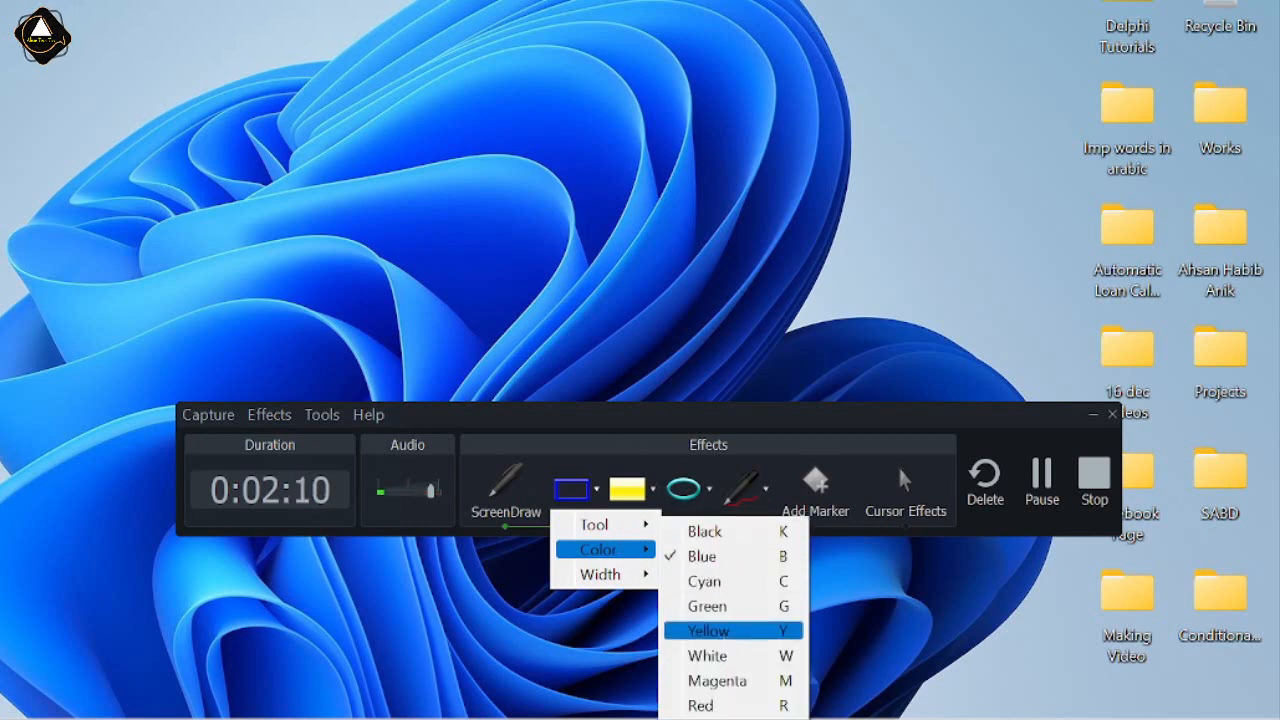
mouse_move(622, 576)
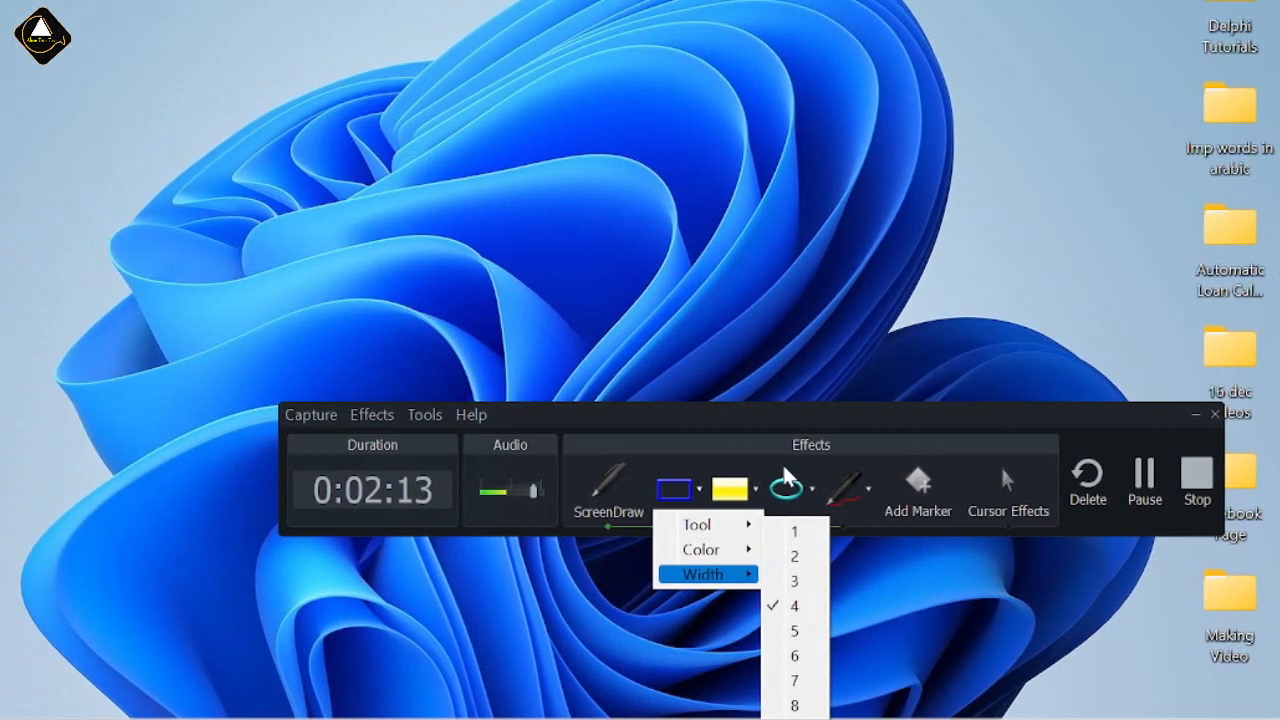
left_click(664, 430)
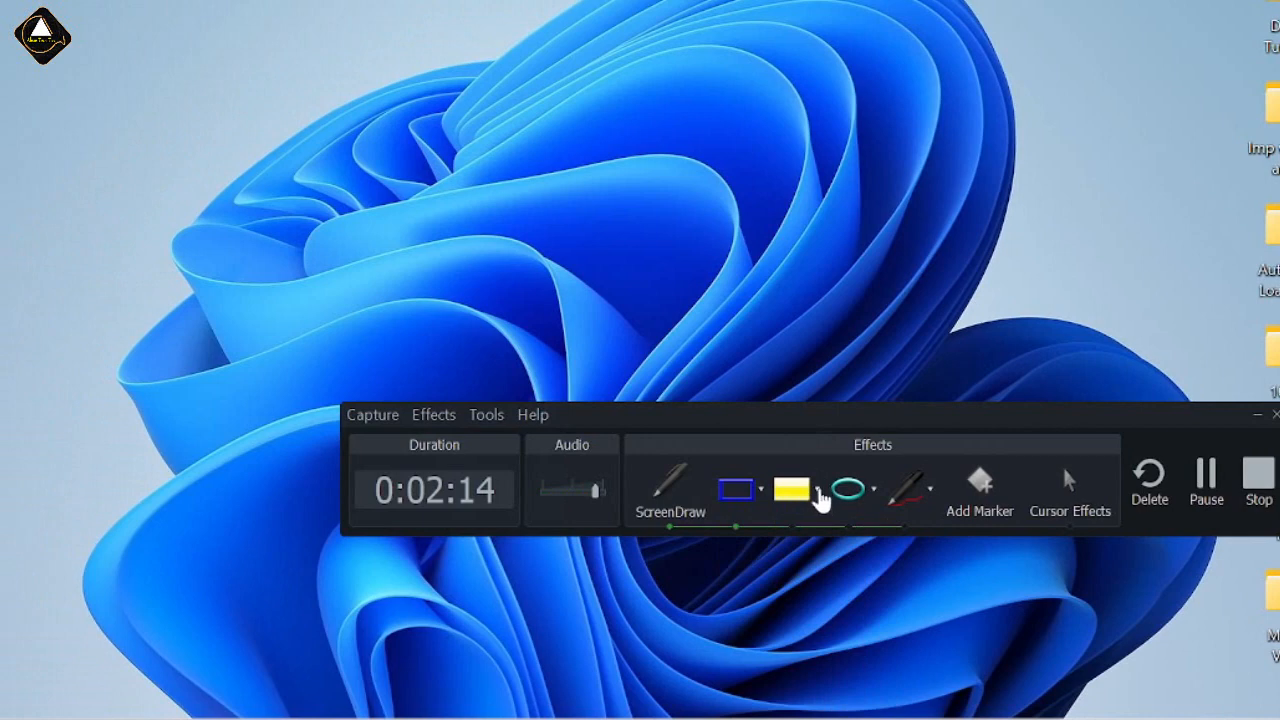
- Examine the tool choices for the yellow highlight ScreenDraw effect, and close them without changes
left_click(818, 490)
mouse_move(851, 528)
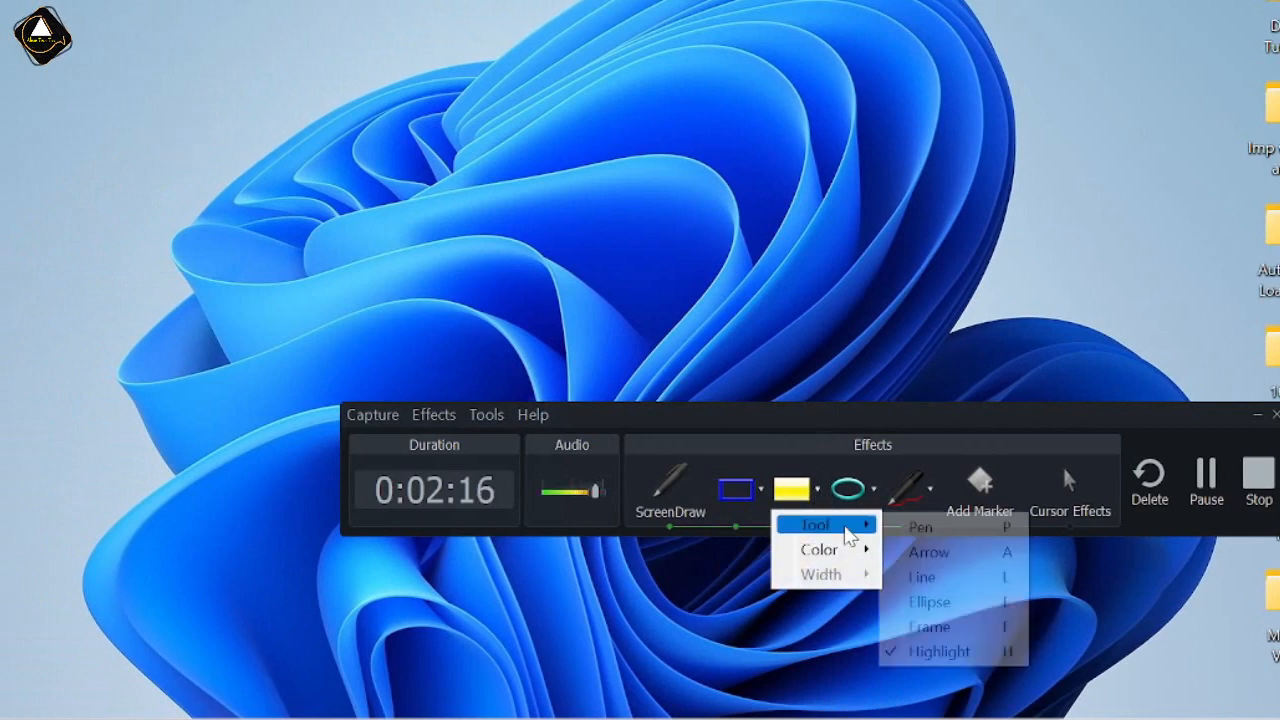
left_click(840, 430)
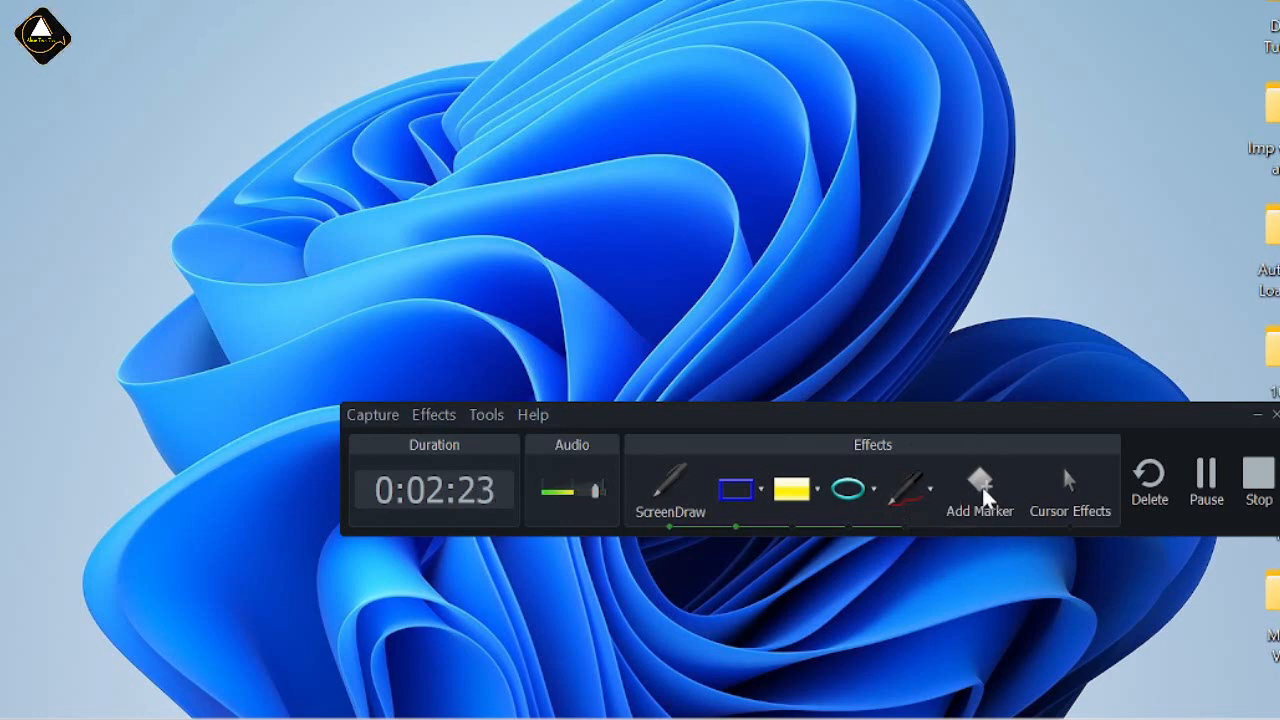
- Turn off ScreenDraw and enable the Highlight Clicks cursor effect for the recording
left_click(672, 495)
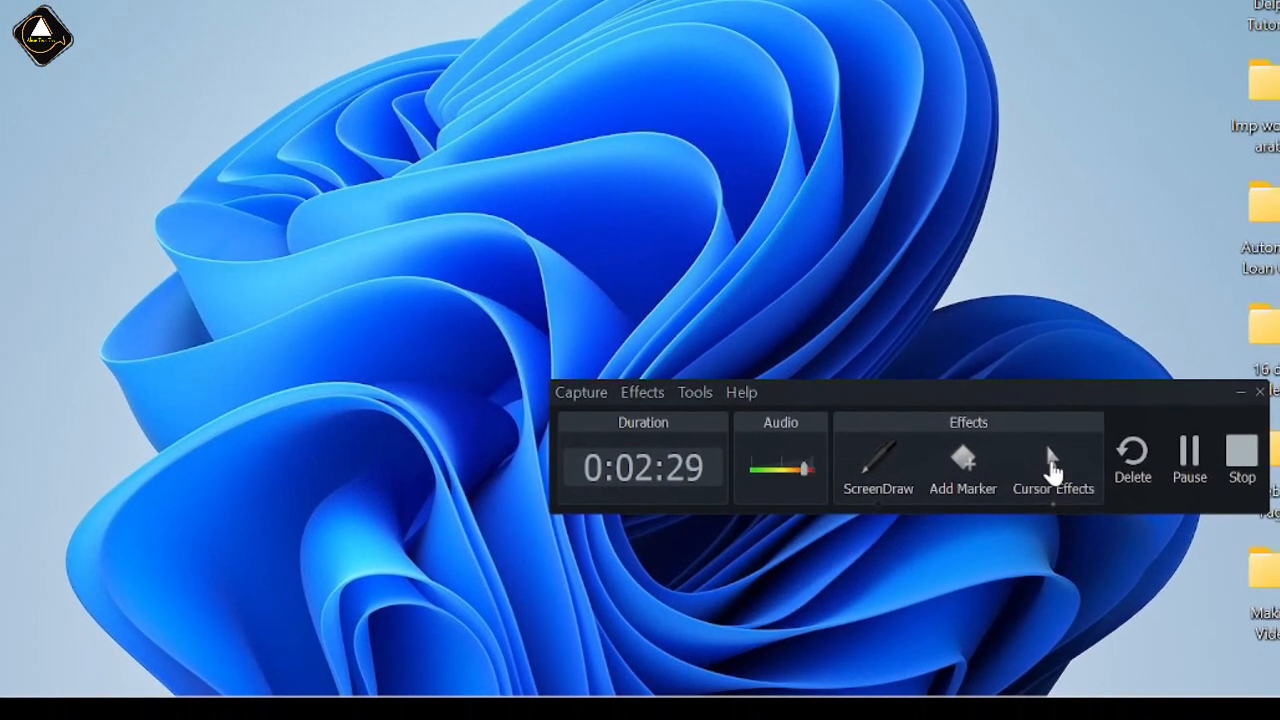
left_click(1053, 468)
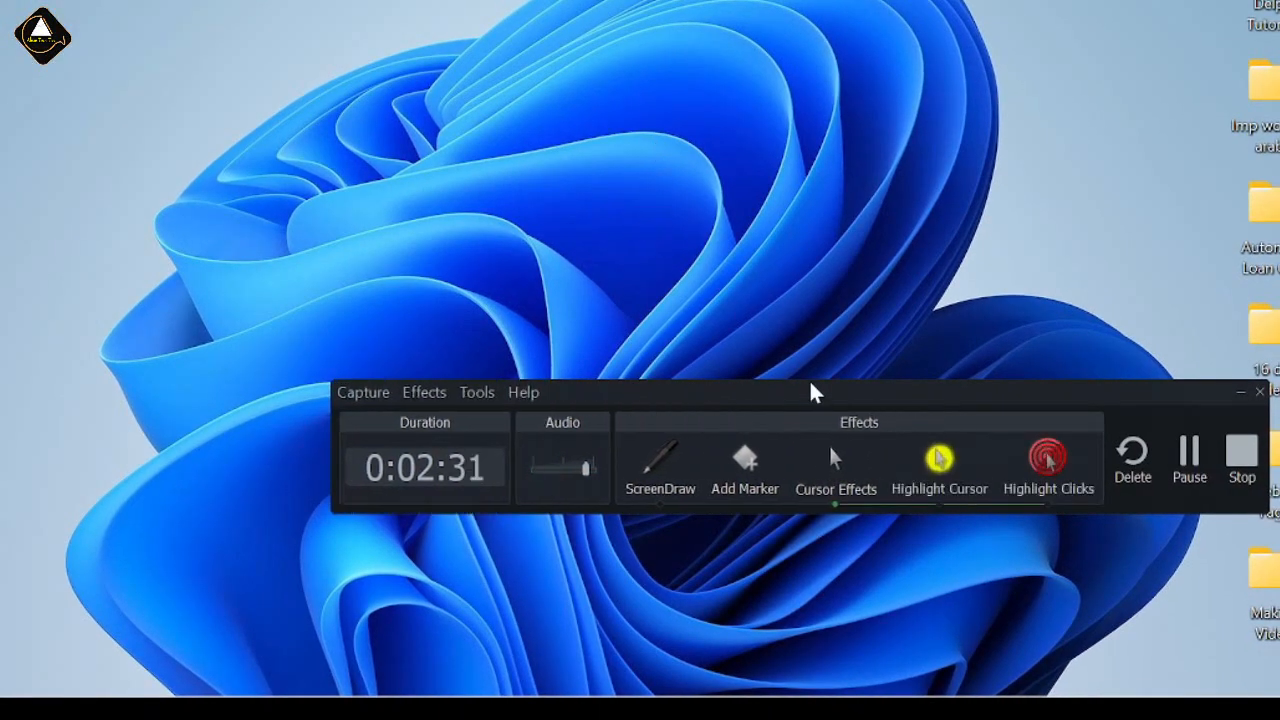
left_click(1050, 470)
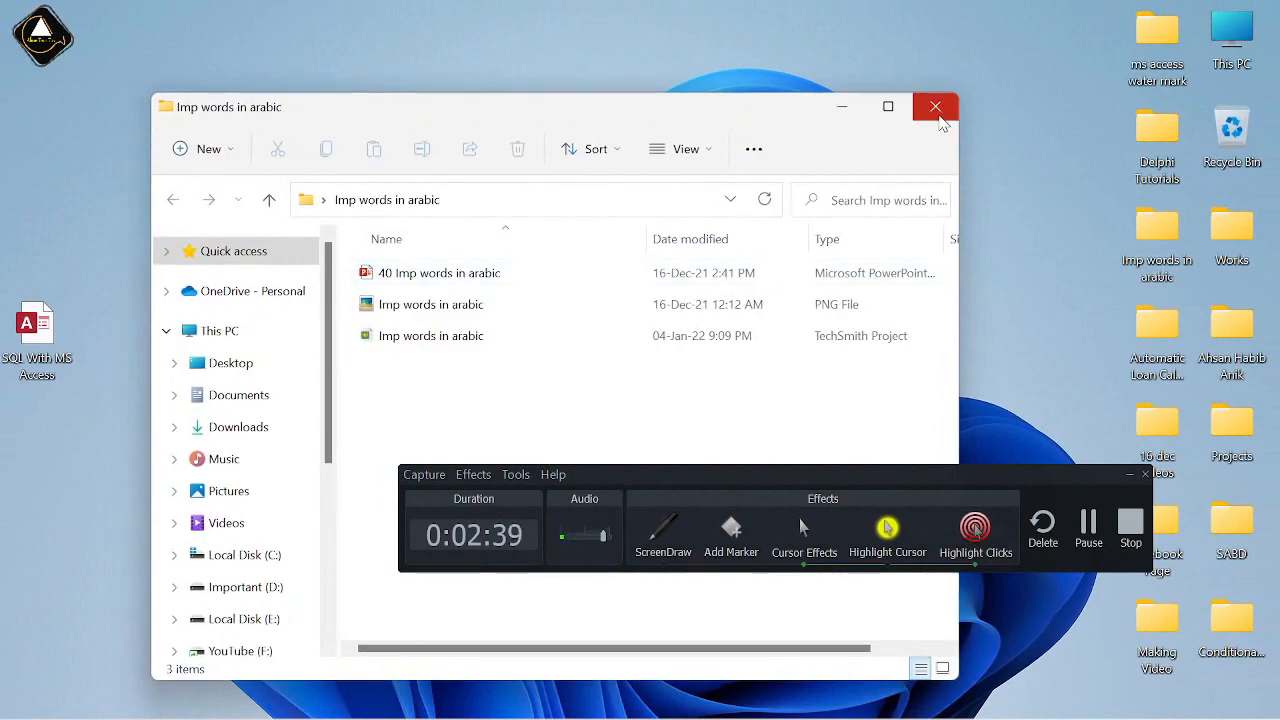
- Close the Imp words in arabic folder, then open and close This PC to record highlighted clicks
left_click(930, 107)
double_click(1246, 60)
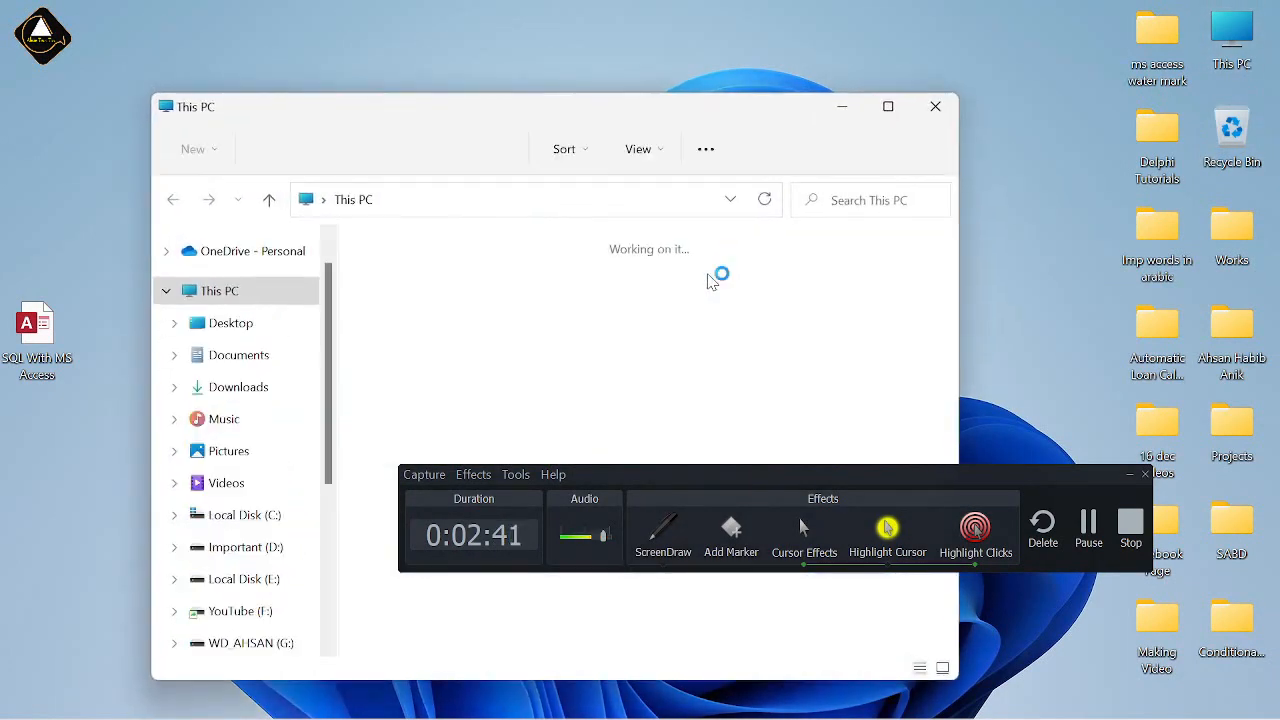
left_click(935, 106)
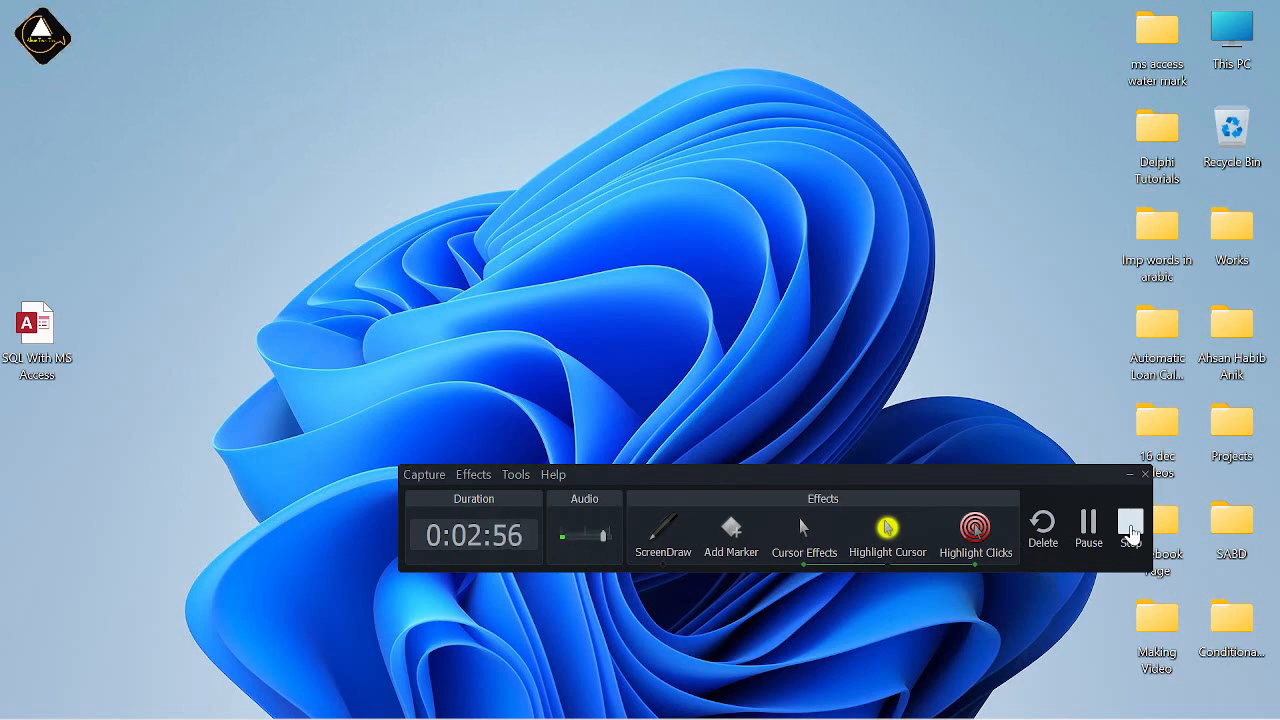
- Stop the recording and scrub through the recorded clip in the editor to 0:02:51;08
left_click(1130, 530)
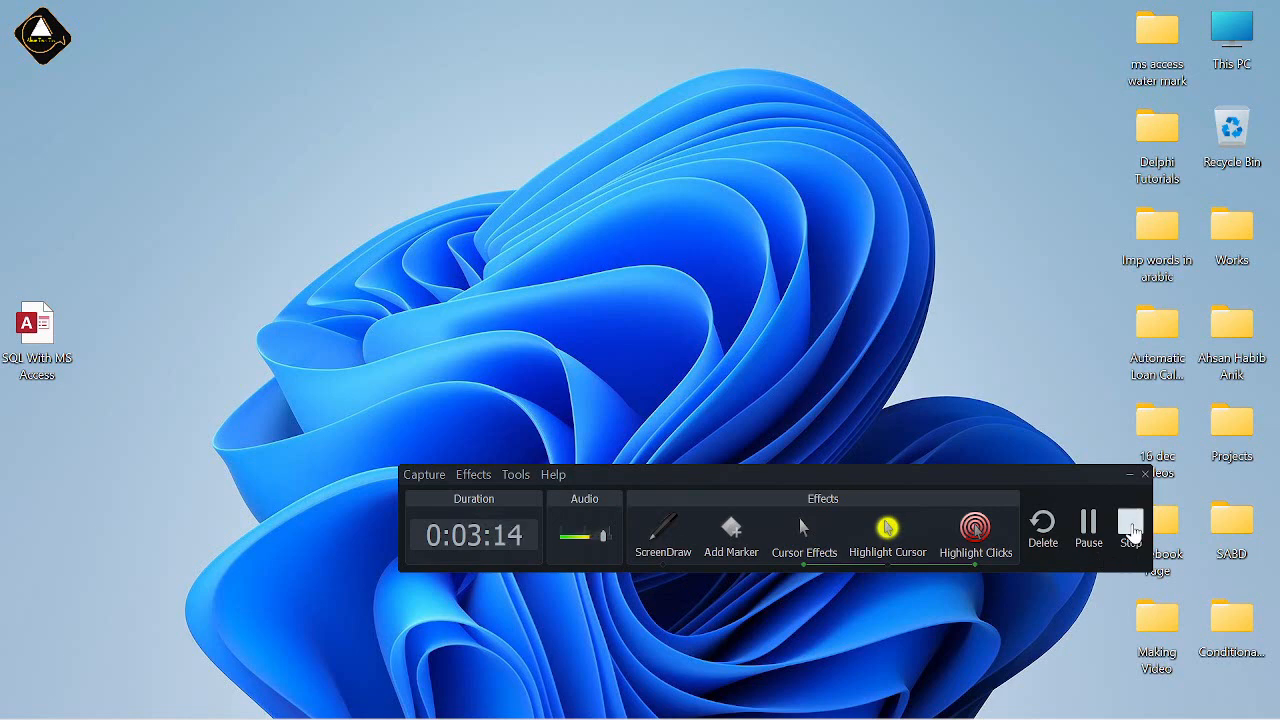
left_click(1132, 528)
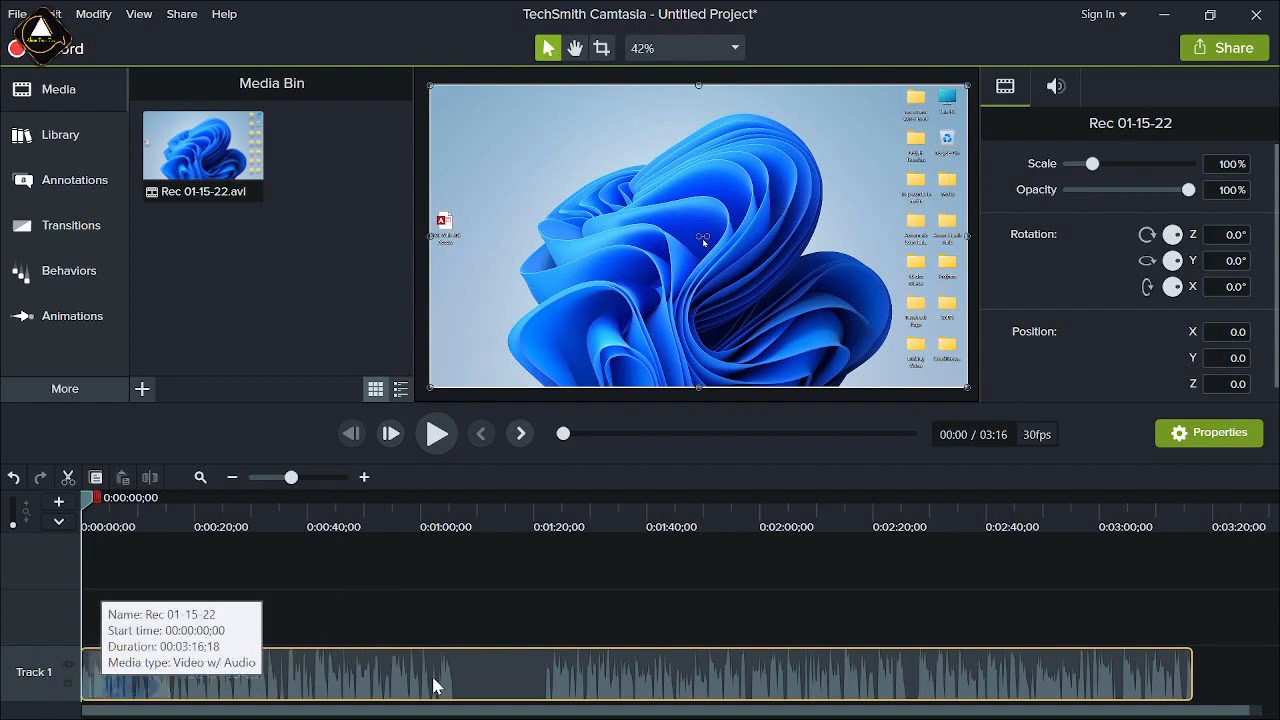
left_click_drag(88, 510, 1052, 600)
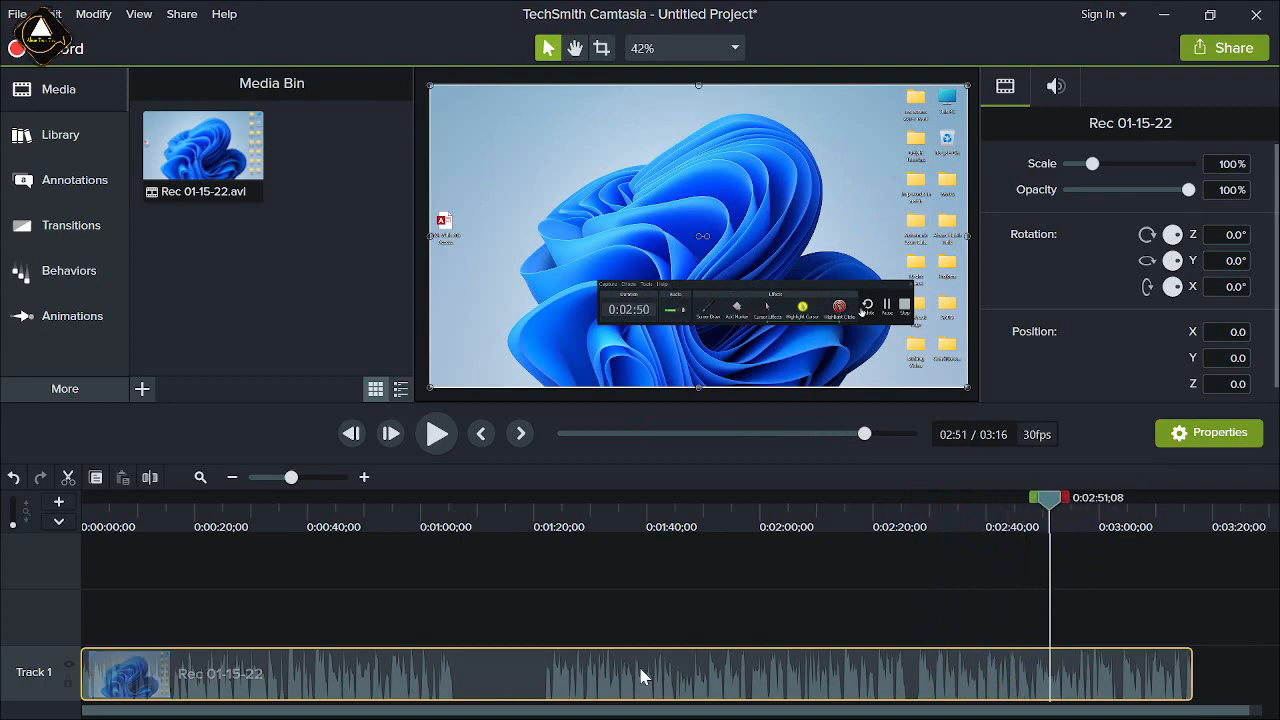
- Separate the audio and video of the Rec 01-15-22 clip on Track 1, and deselect the clips
right_click(500, 681)
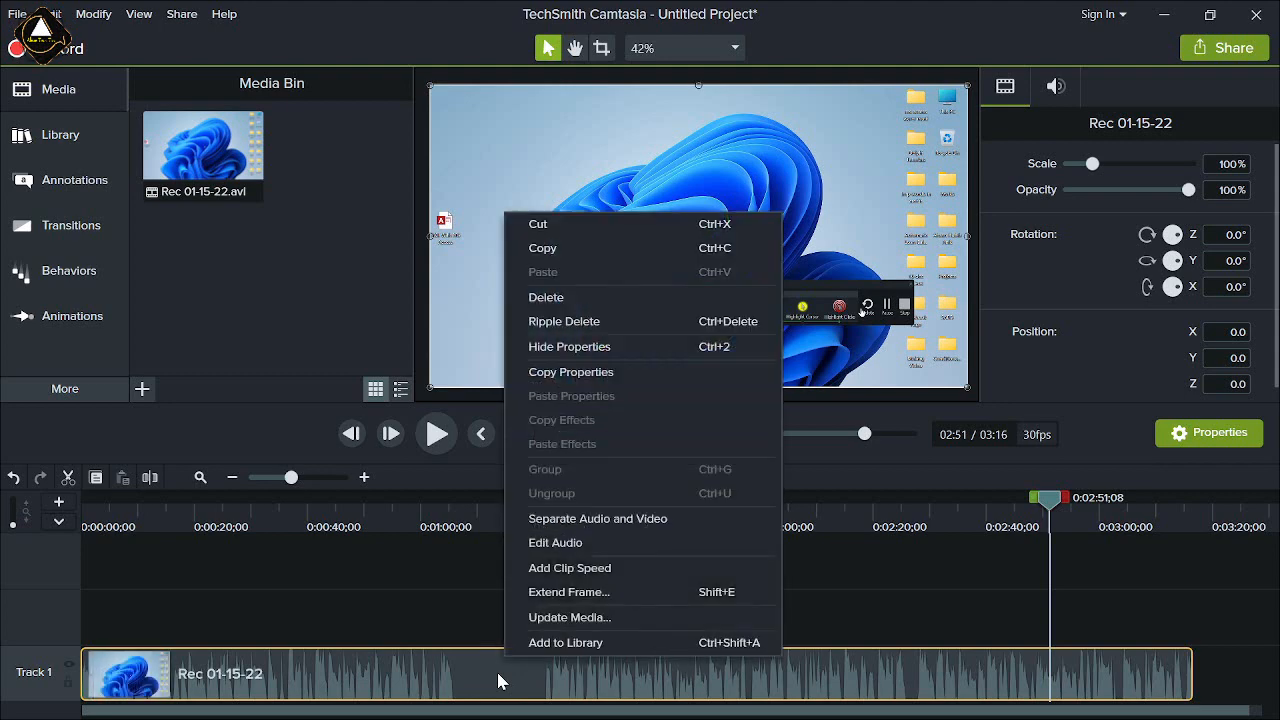
left_click(672, 521)
left_click(486, 574)
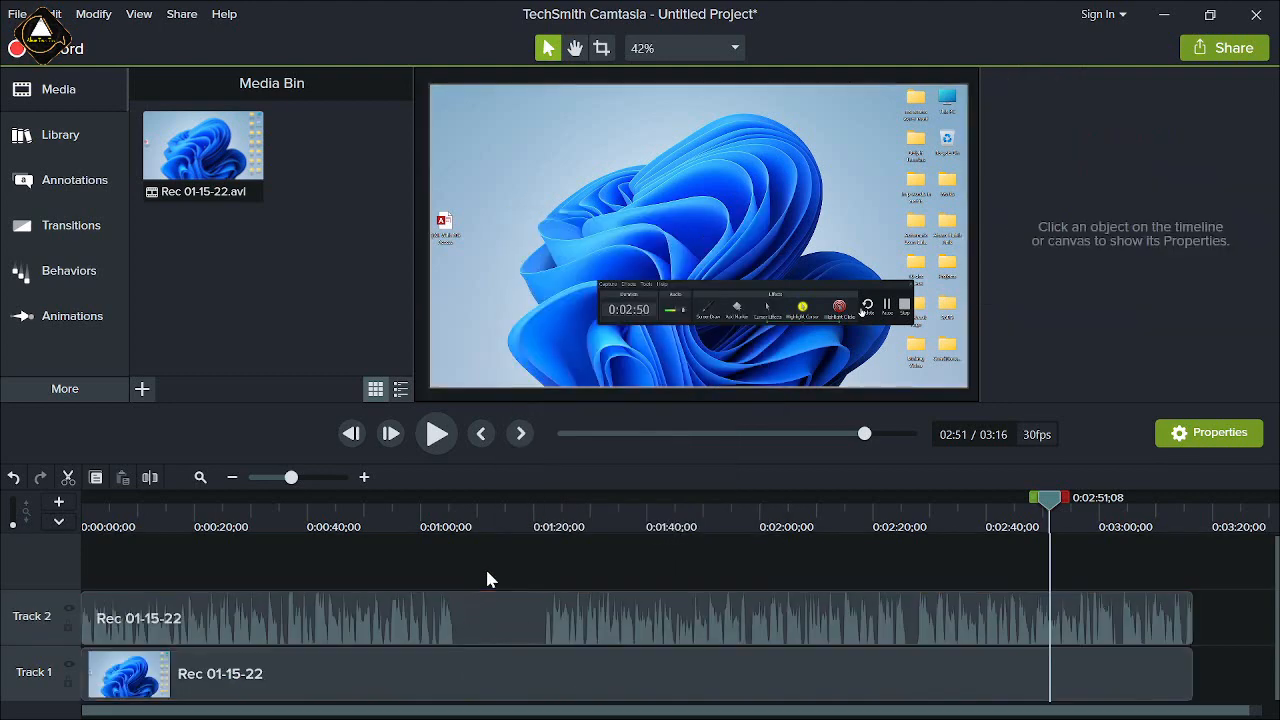
- Inspect the separated audio clip and the video clip, and scrub back to 0:00:38;20 to review the ScreenDraw frames
left_click(548, 613)
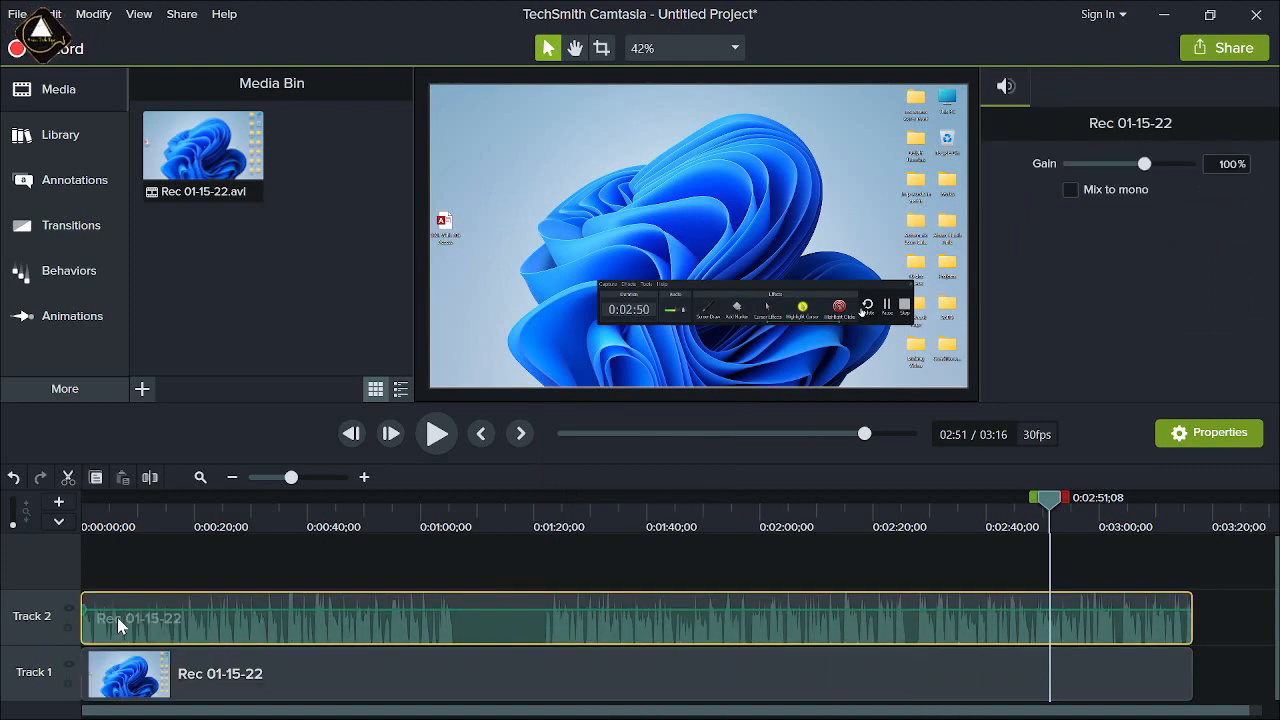
left_click(903, 688)
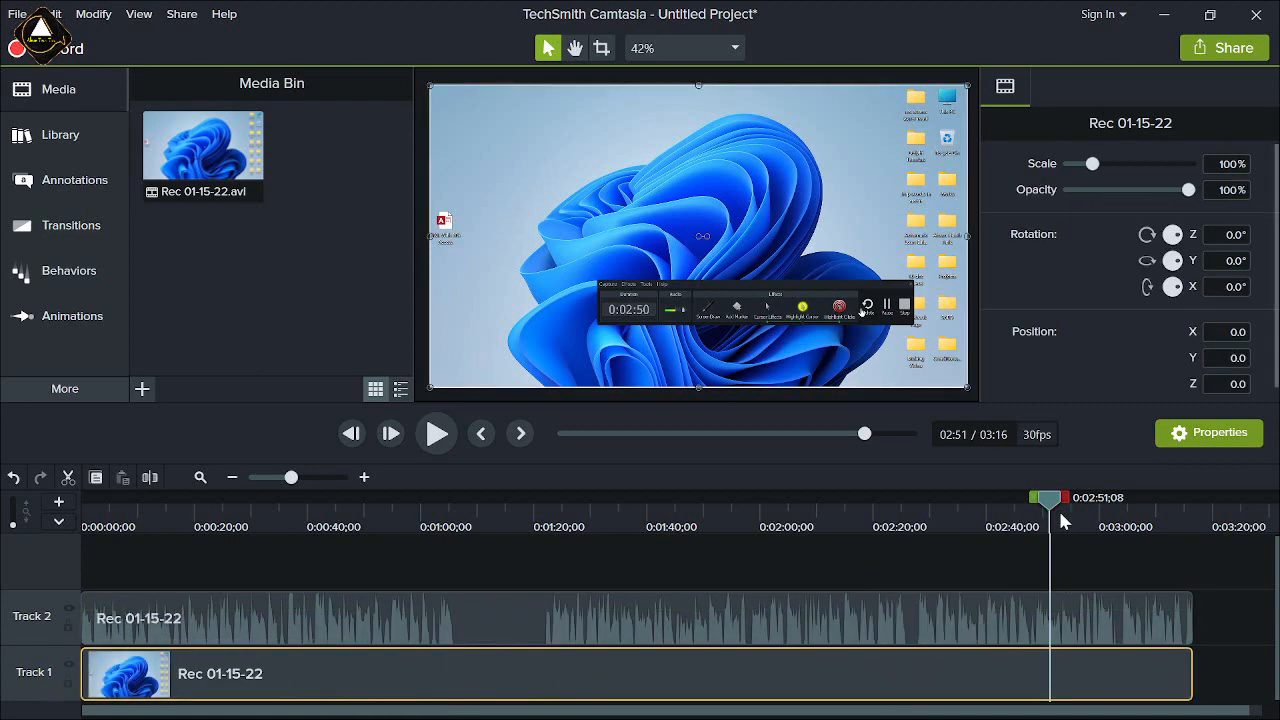
left_click_drag(1050, 505, 680, 545)
mouse_move(303, 550)
left_mouse_down()
mouse_move(143, 555)
mouse_move(304, 563)
left_mouse_up()
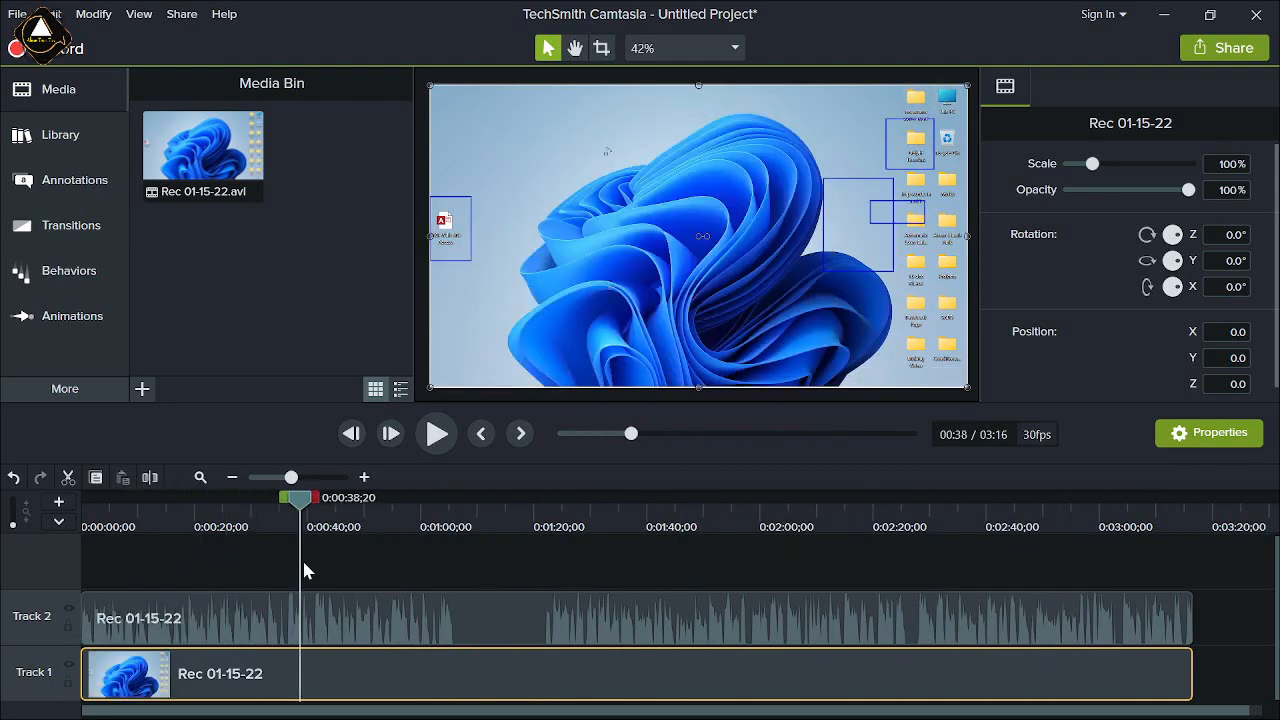